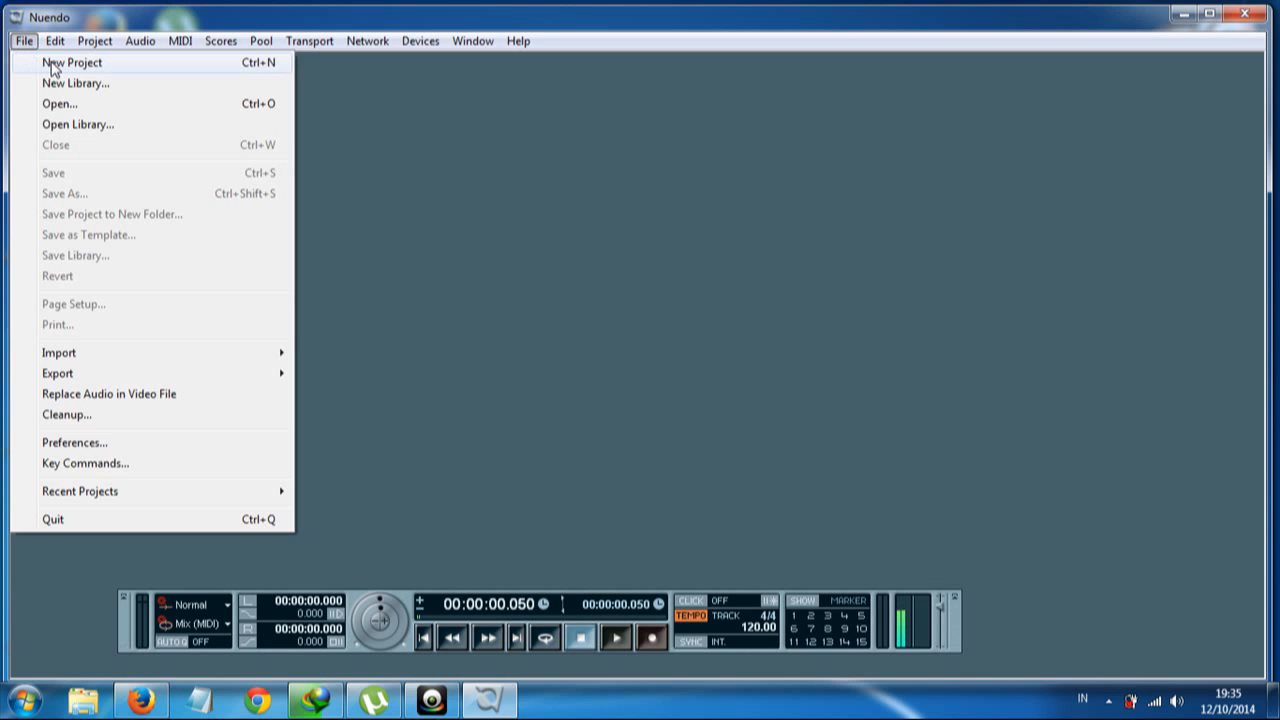
Create a new project from the Empty template with Music as the project folder
{"action": "left_click", "coordinate": [53, 66]}
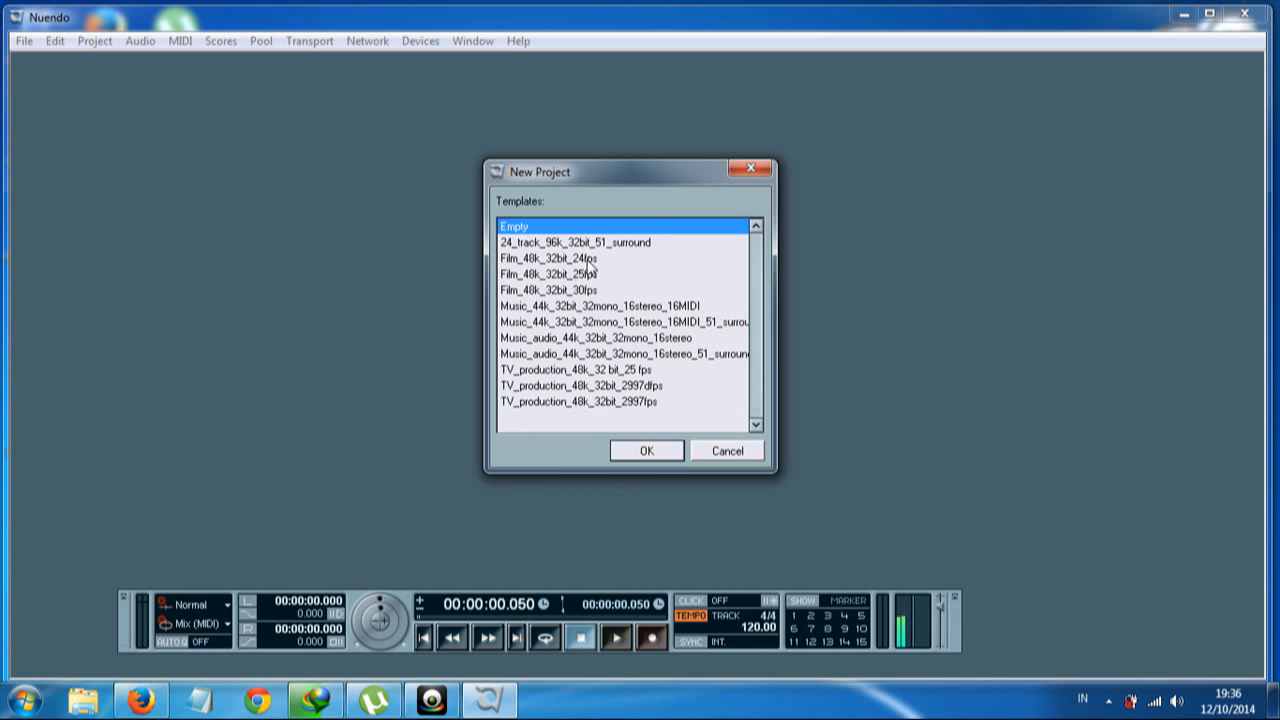
{"action": "left_click", "coordinate": [631, 449]}
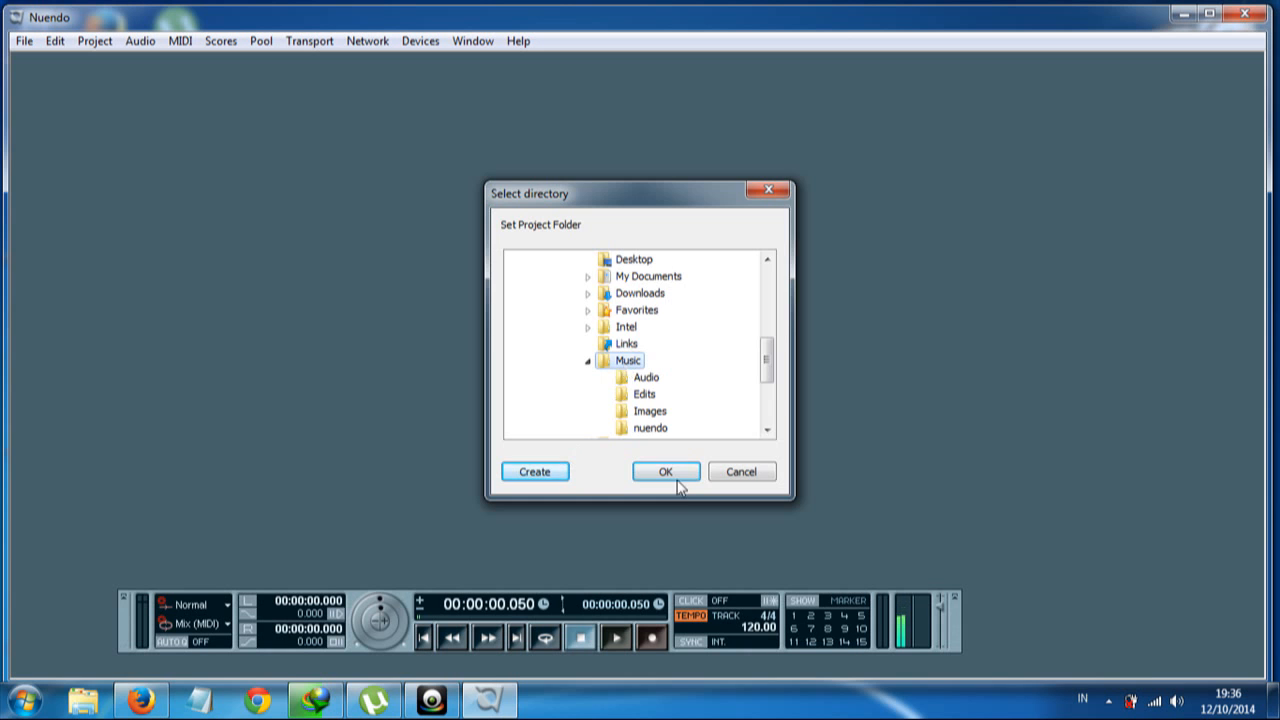
{"action": "left_click", "coordinate": [669, 474]}
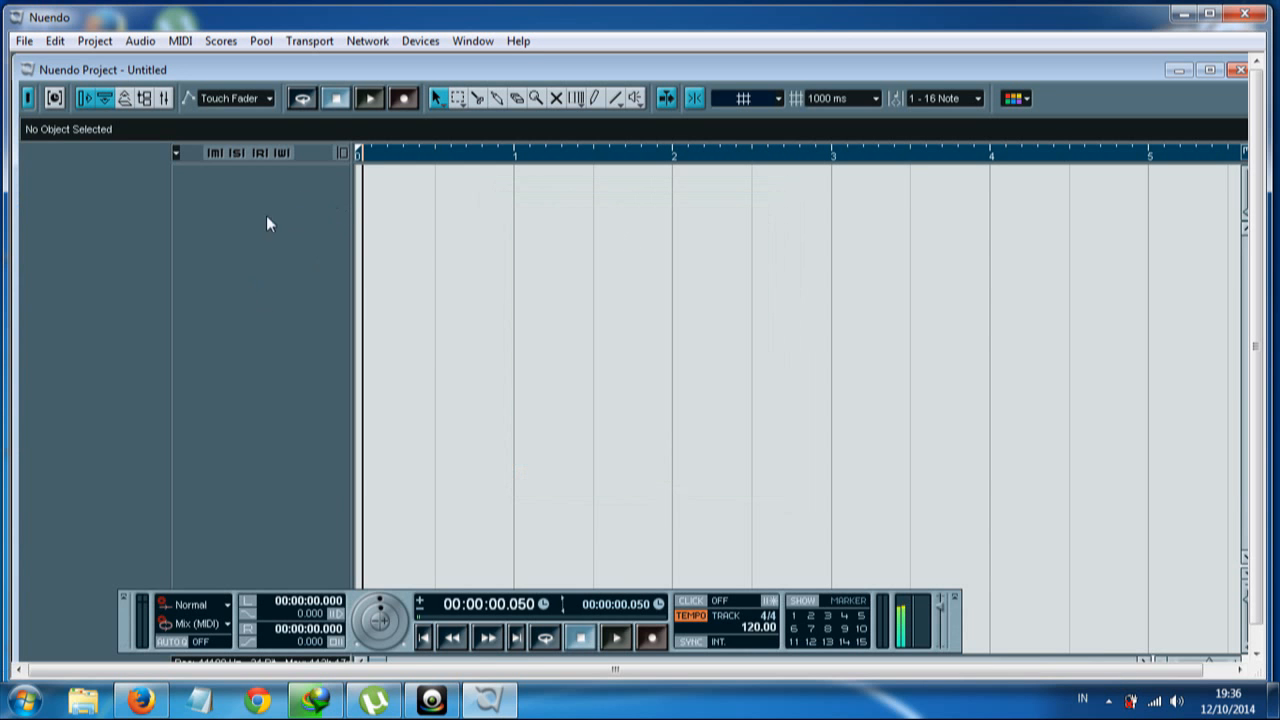
Add an audio track with the Mono configuration to the project
{"action": "right_click", "coordinate": [294, 210]}
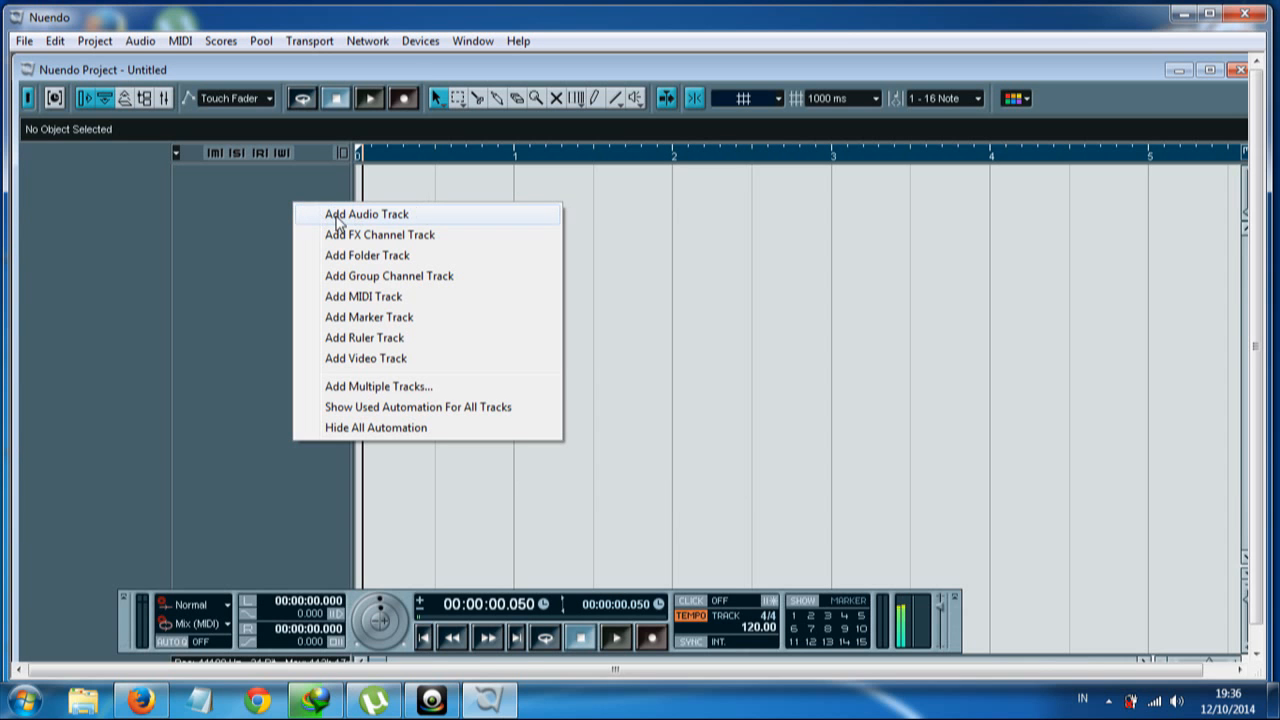
{"action": "left_click", "coordinate": [337, 222]}
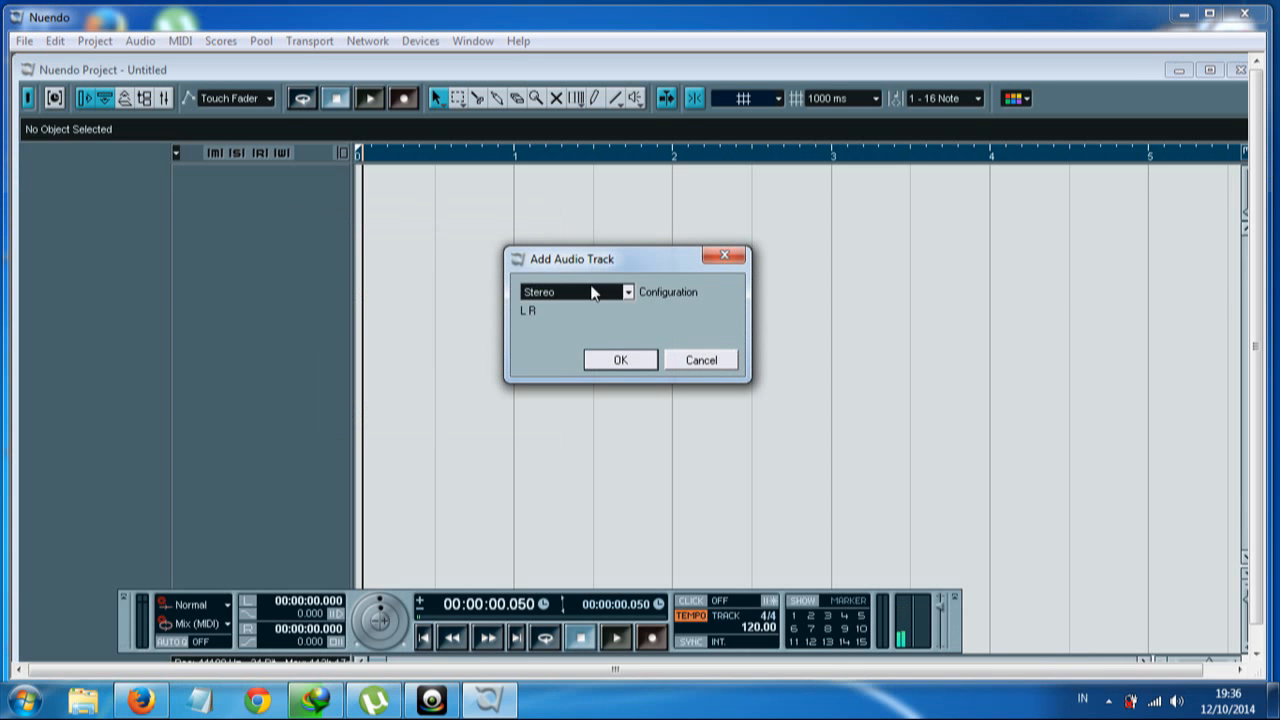
{"action": "left_click", "coordinate": [627, 291]}
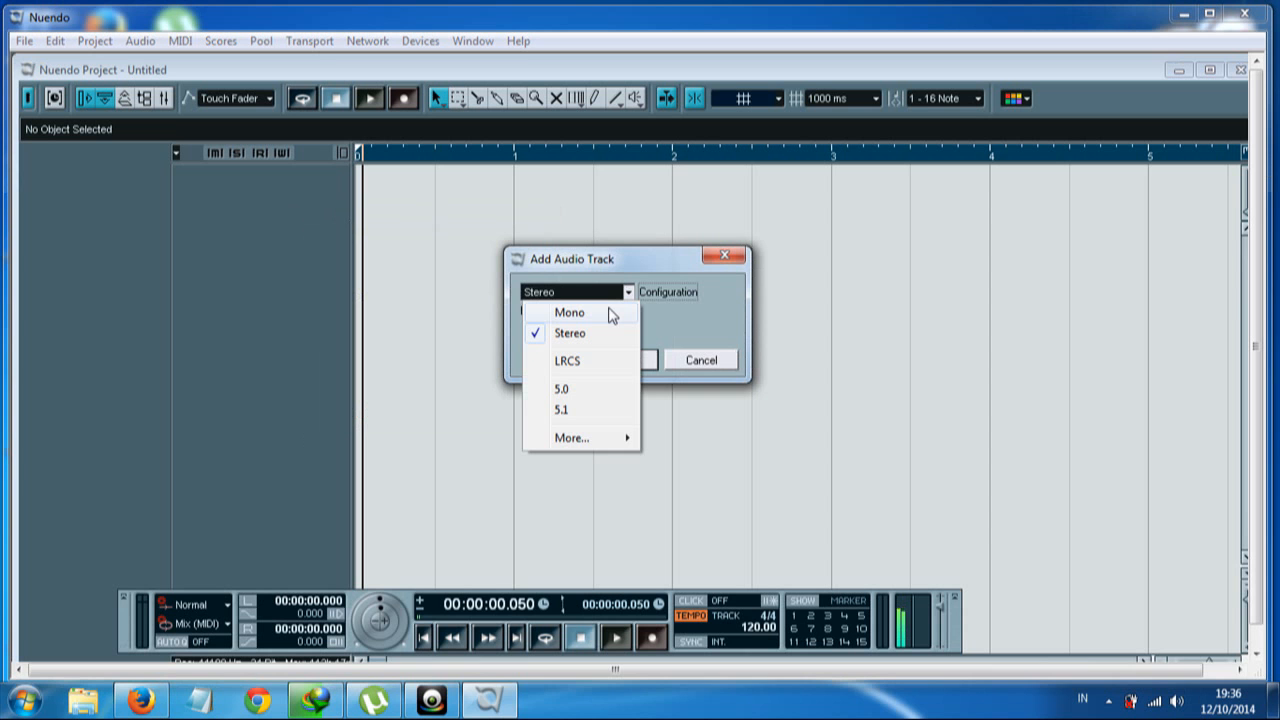
{"action": "left_click", "coordinate": [612, 314]}
{"action": "left_click", "coordinate": [617, 361]}
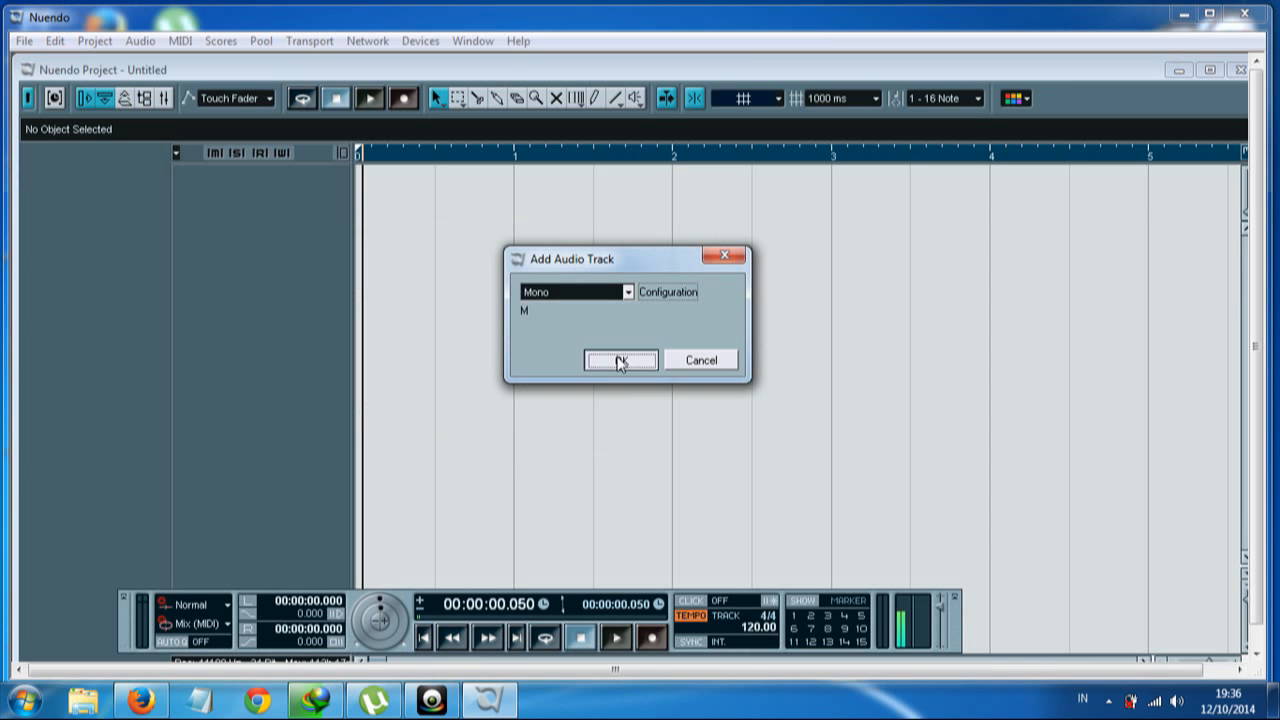
Add a second audio track with the Stereo configuration
{"action": "right_click", "coordinate": [253, 248]}
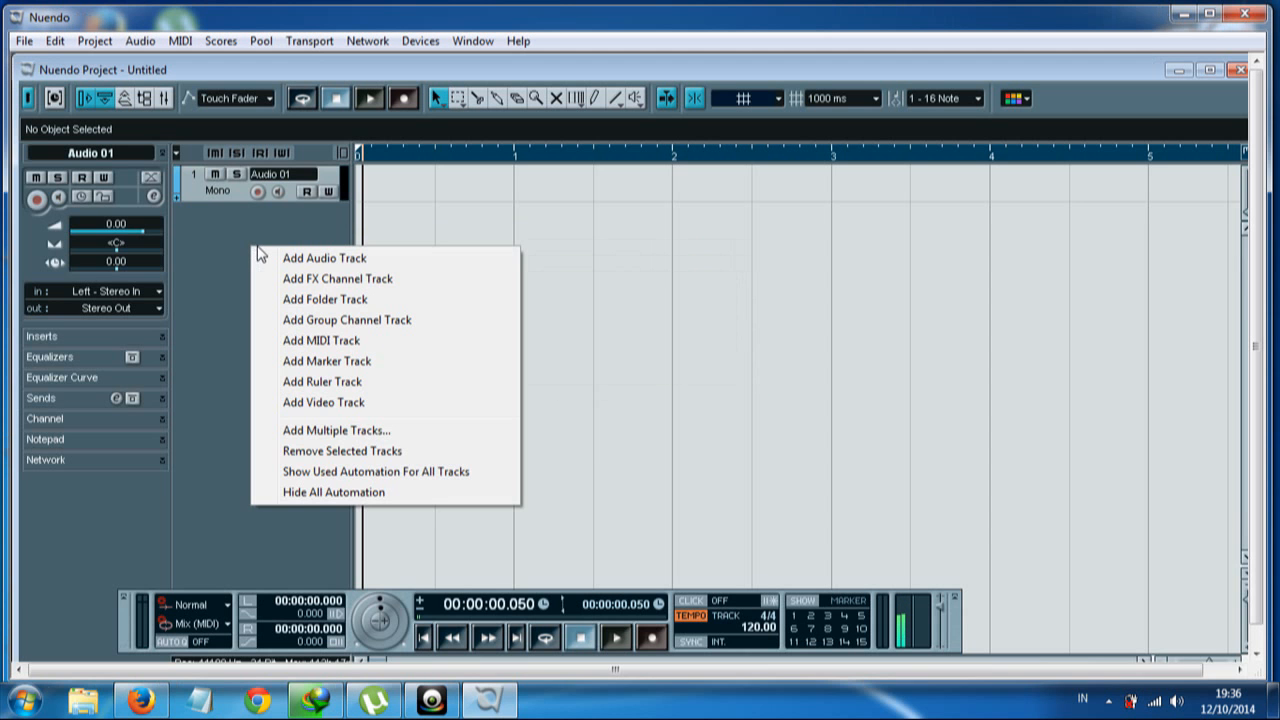
{"action": "left_click", "coordinate": [268, 258]}
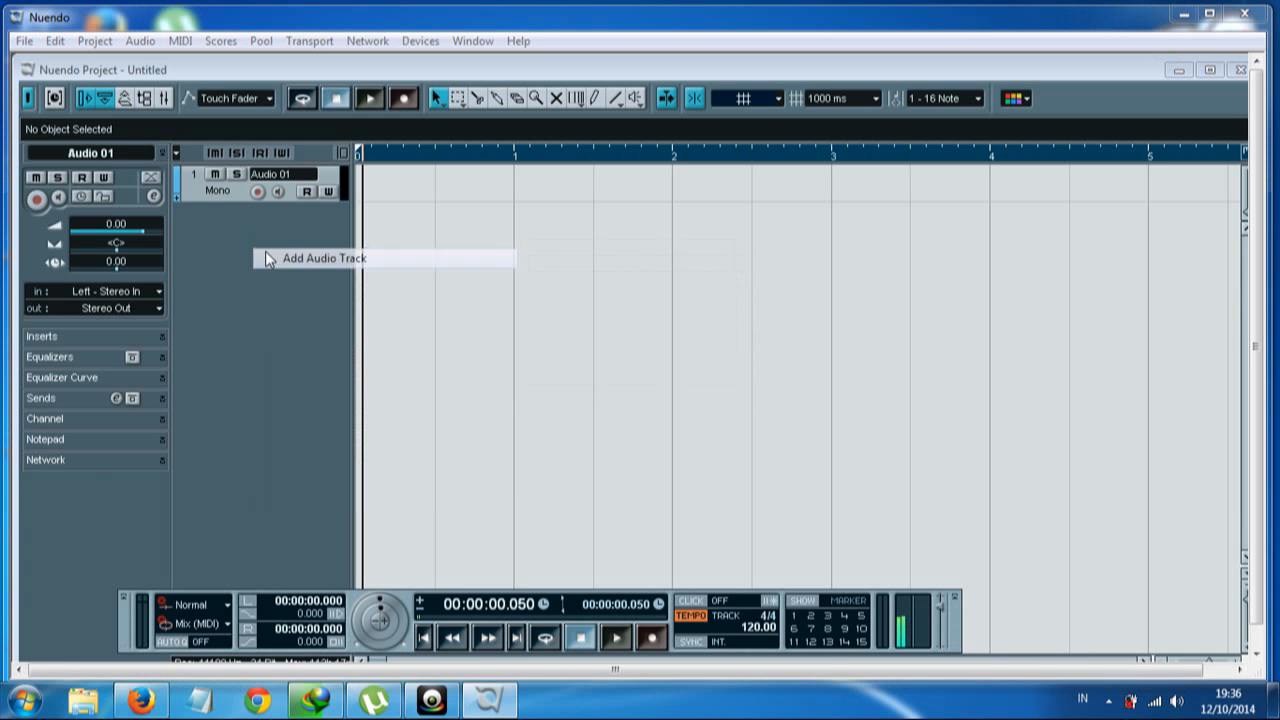
{"action": "left_click", "coordinate": [627, 293]}
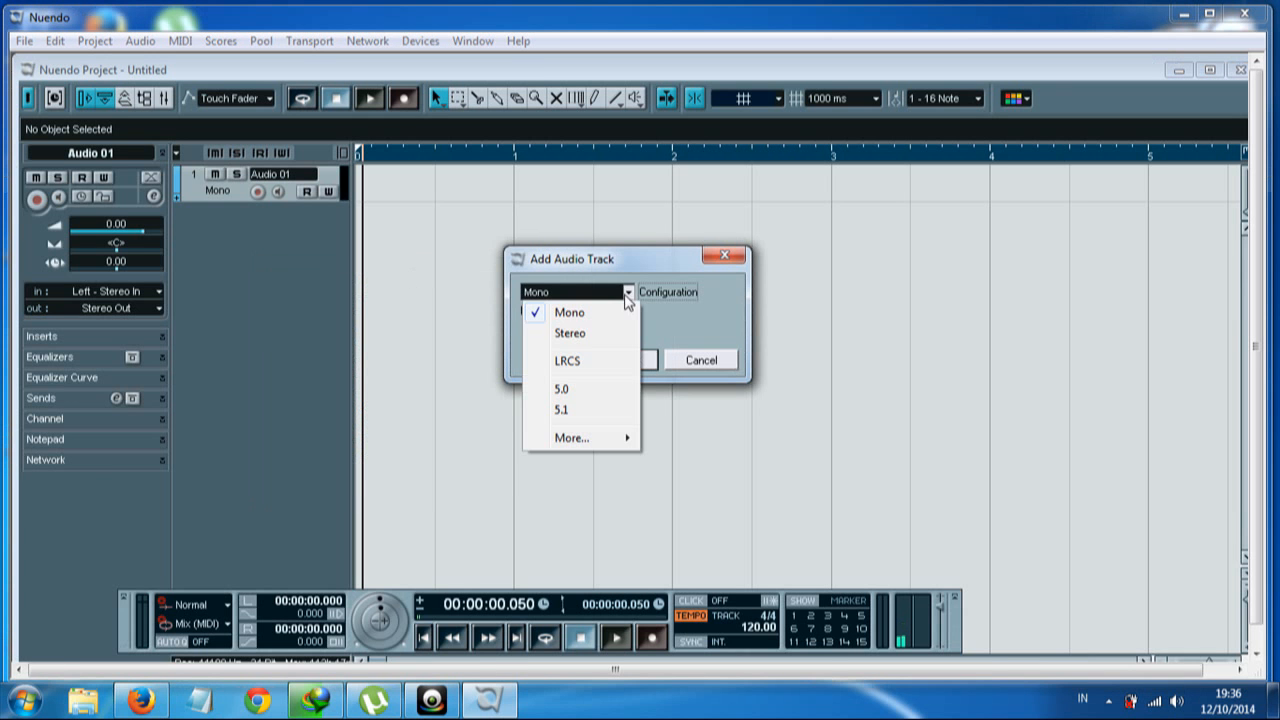
{"action": "left_click", "coordinate": [588, 334]}
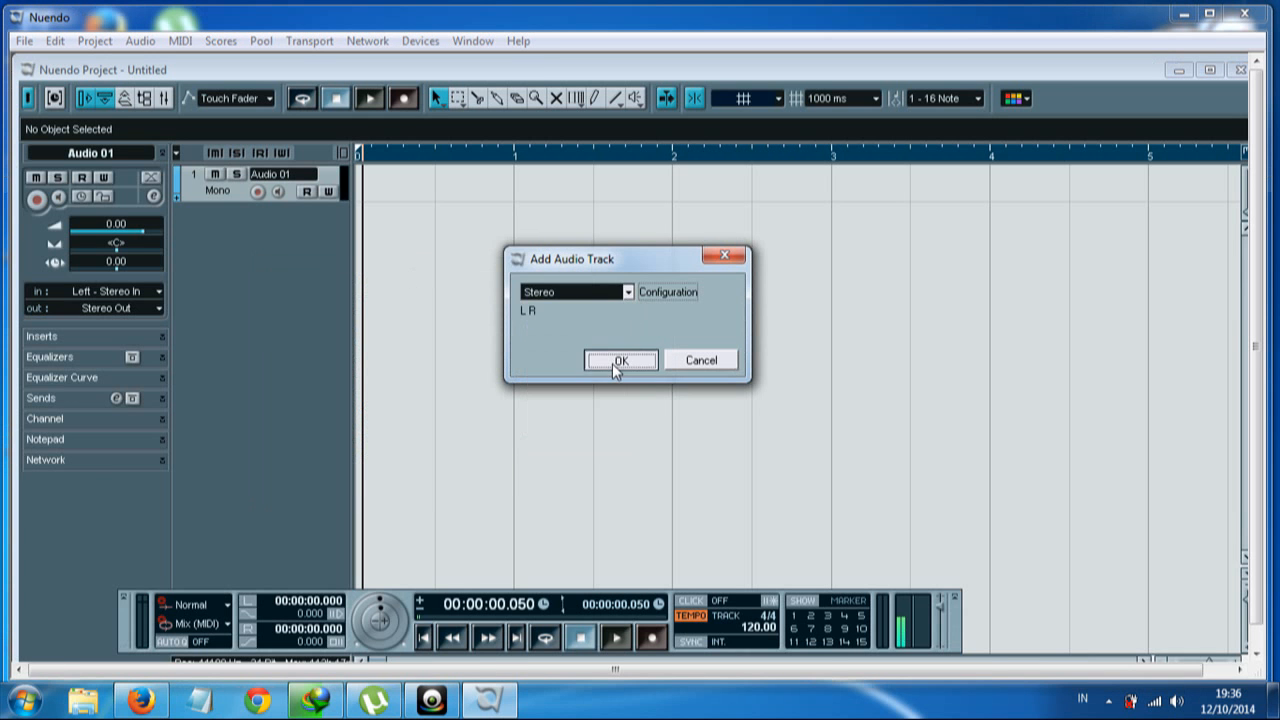
{"action": "left_click", "coordinate": [613, 362]}
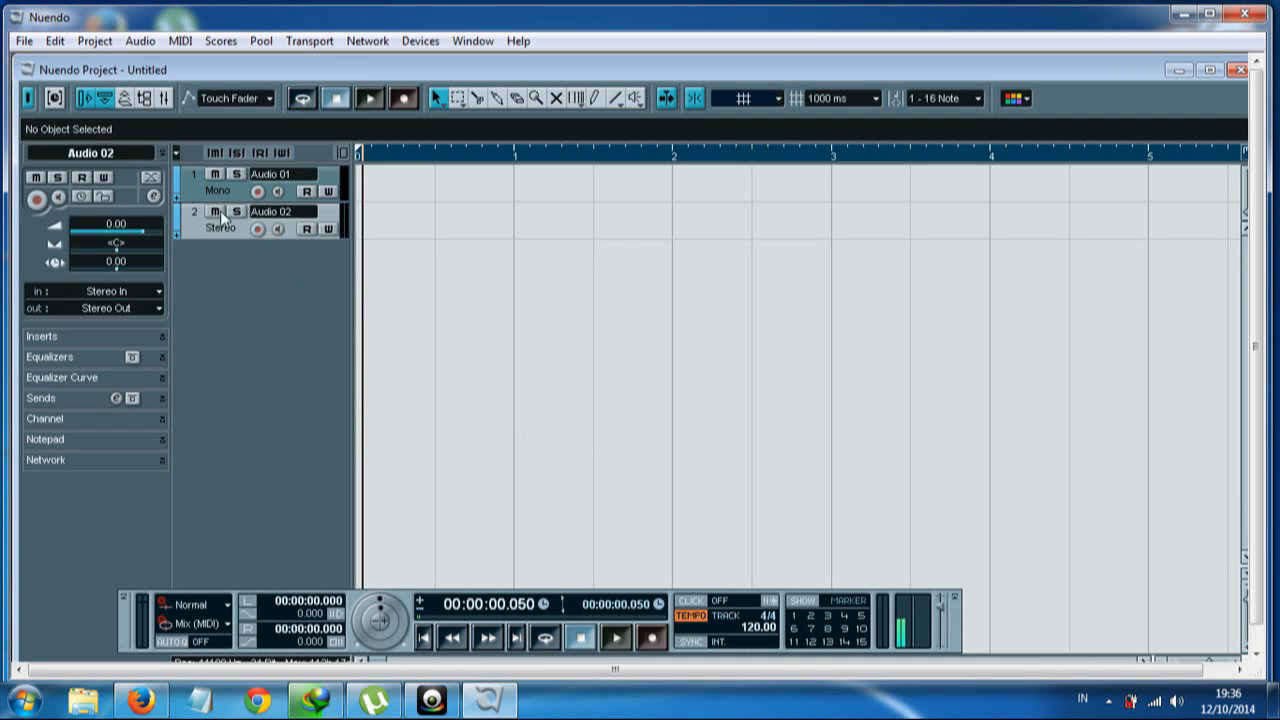
Try switching record enable on and off for the mono and stereo audio tracks
{"action": "left_click", "coordinate": [257, 191]}
{"action": "left_click", "coordinate": [258, 228]}
{"action": "left_click", "coordinate": [259, 229]}
{"action": "left_click", "coordinate": [257, 191]}
{"action": "left_click", "coordinate": [261, 228]}
{"action": "left_click", "coordinate": [261, 192]}
{"action": "left_click", "coordinate": [259, 231]}
Open Device Setup and examine the ports listed under VST Outputs
{"action": "left_click", "coordinate": [418, 42]}
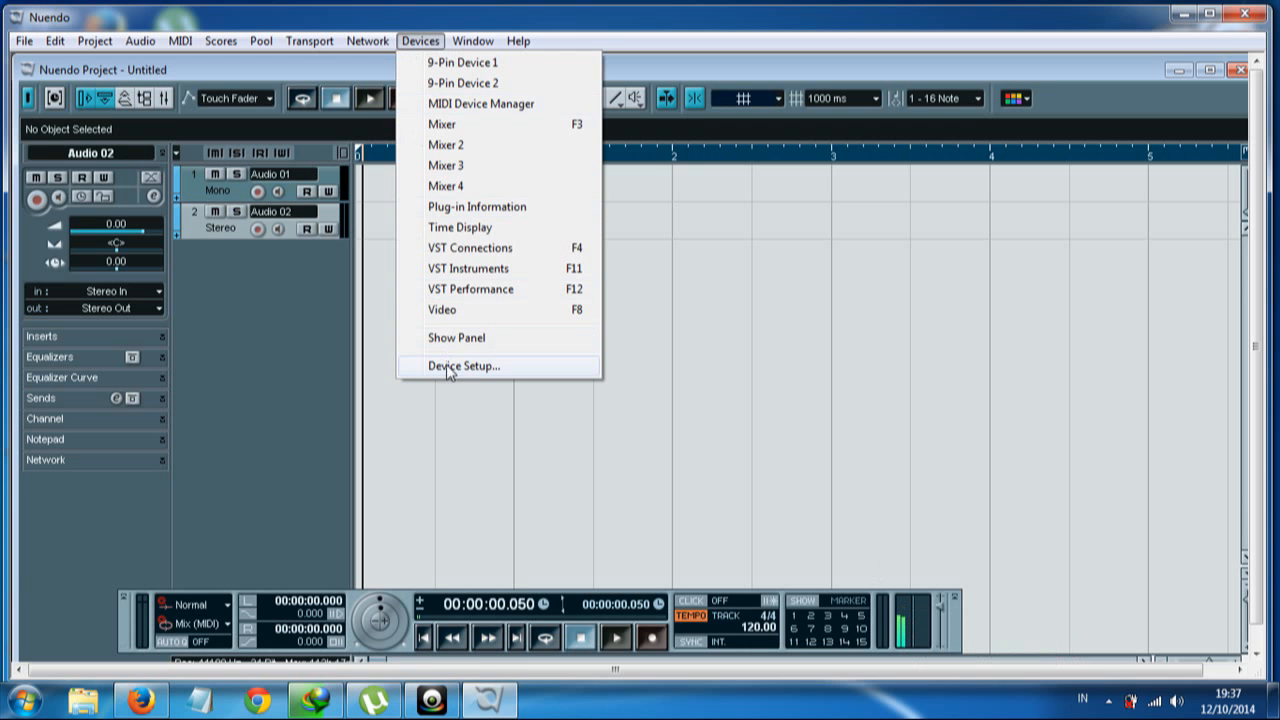
{"action": "left_click", "coordinate": [494, 369]}
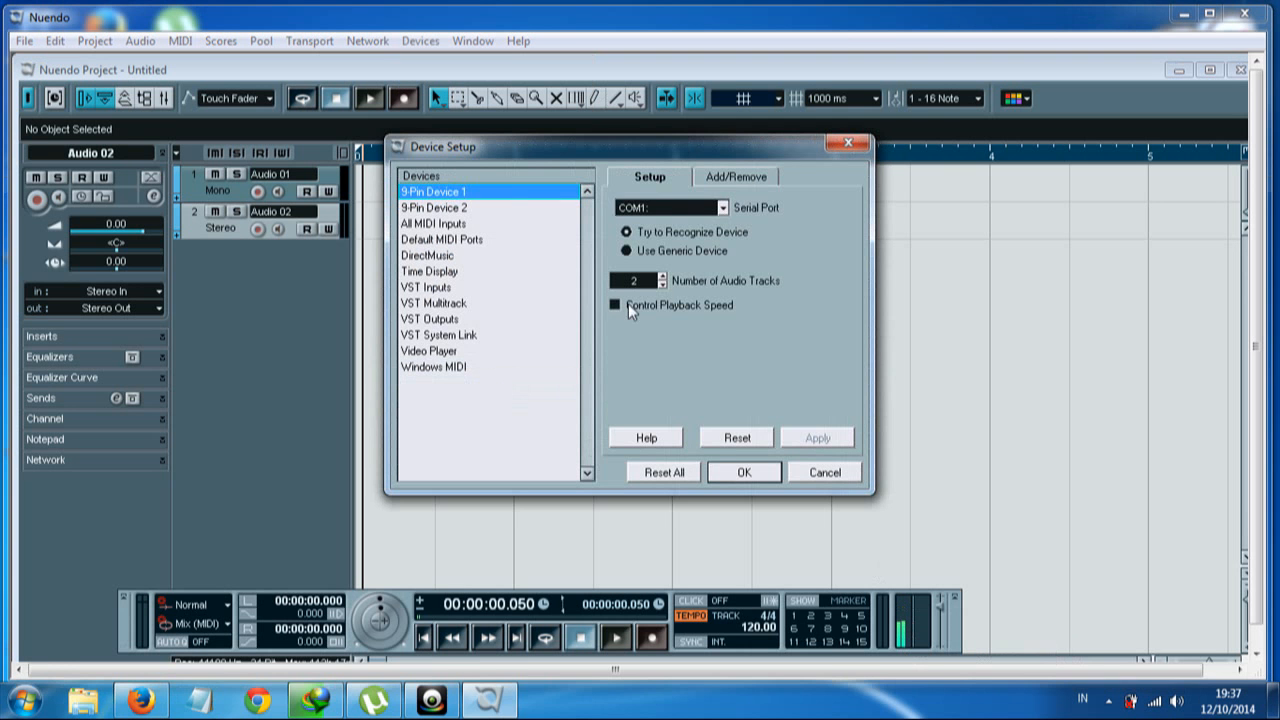
{"action": "left_click", "coordinate": [436, 208]}
{"action": "left_click", "coordinate": [432, 271]}
{"action": "left_click", "coordinate": [430, 319]}
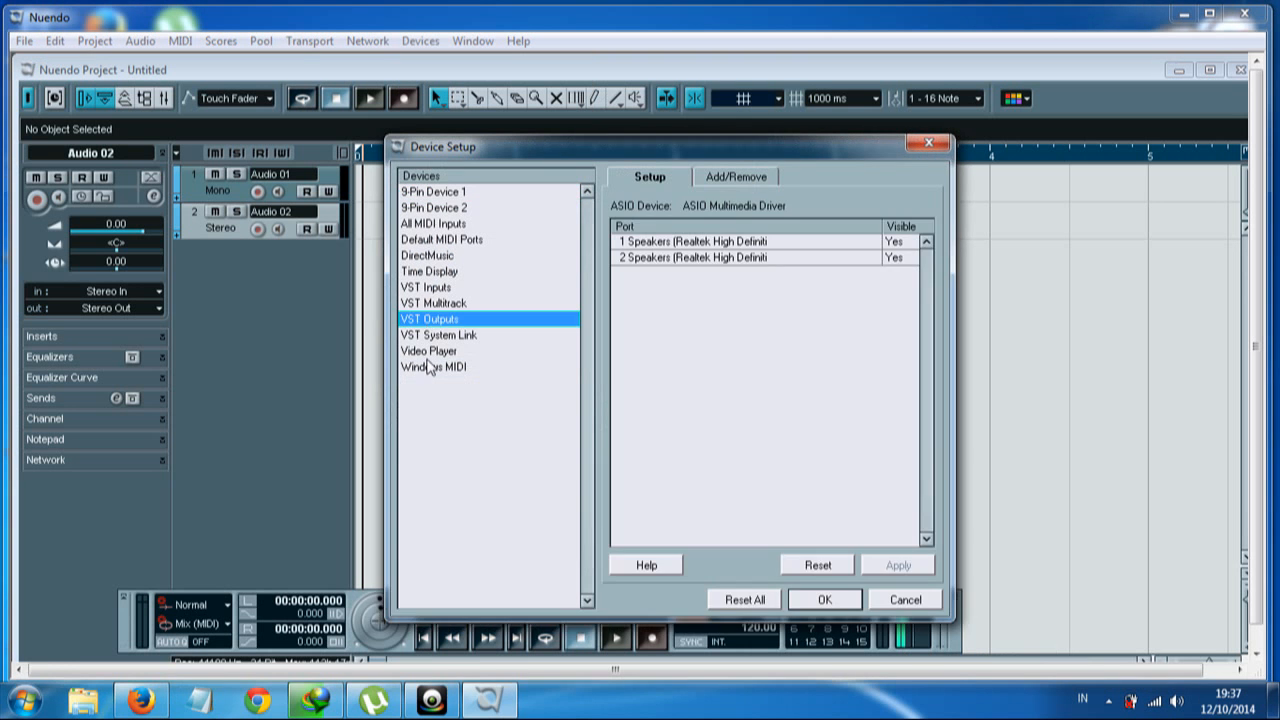
{"action": "left_click", "coordinate": [703, 246]}
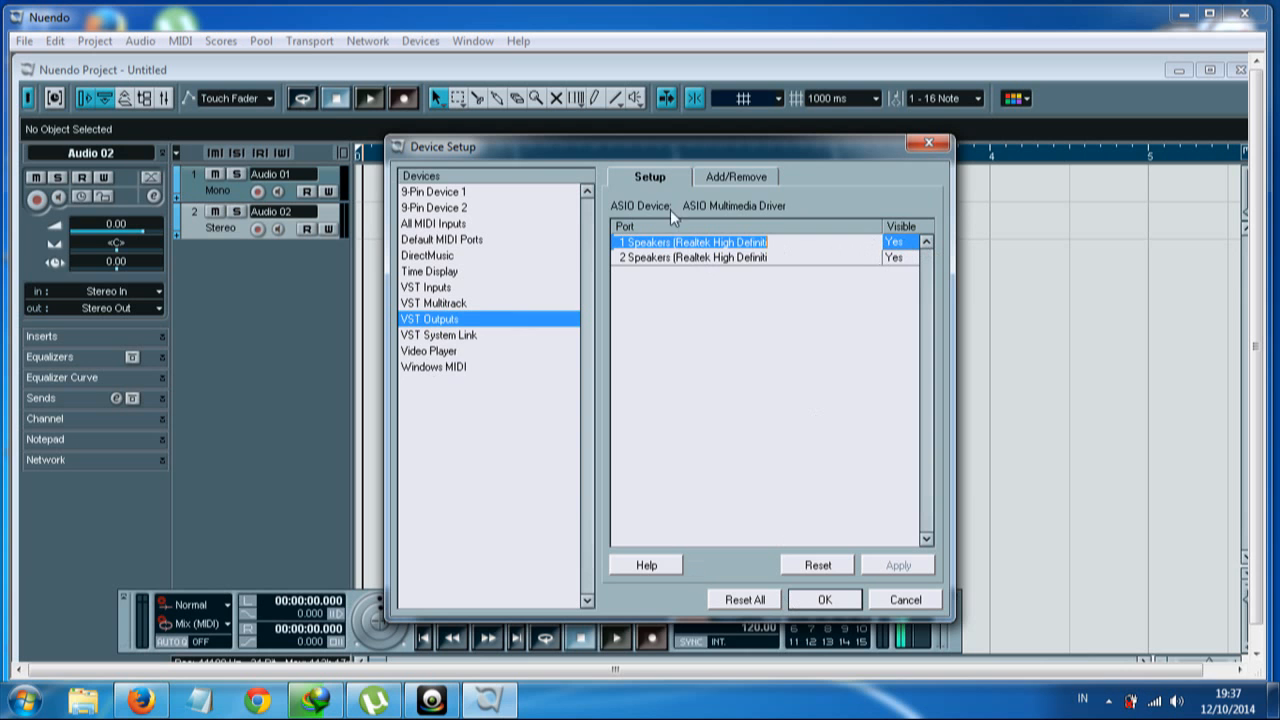
{"action": "left_click", "coordinate": [741, 184]}
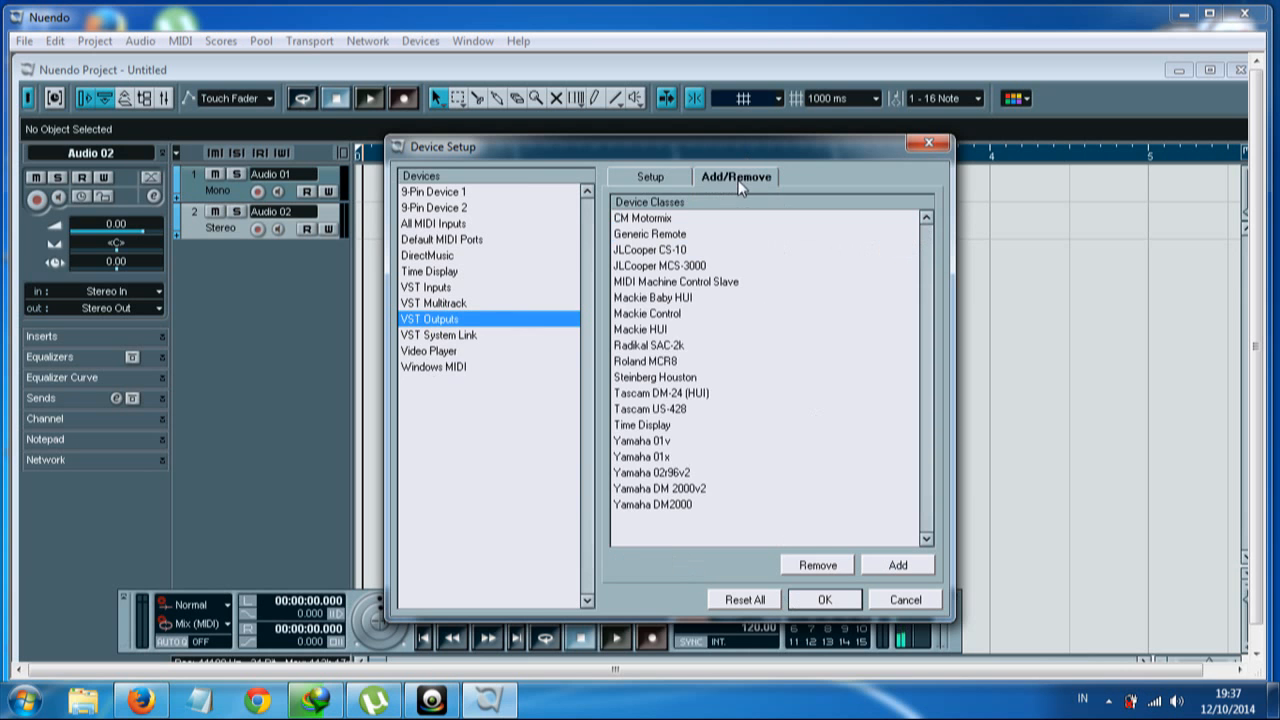
{"action": "left_click", "coordinate": [667, 182]}
{"action": "left_click", "coordinate": [703, 258]}
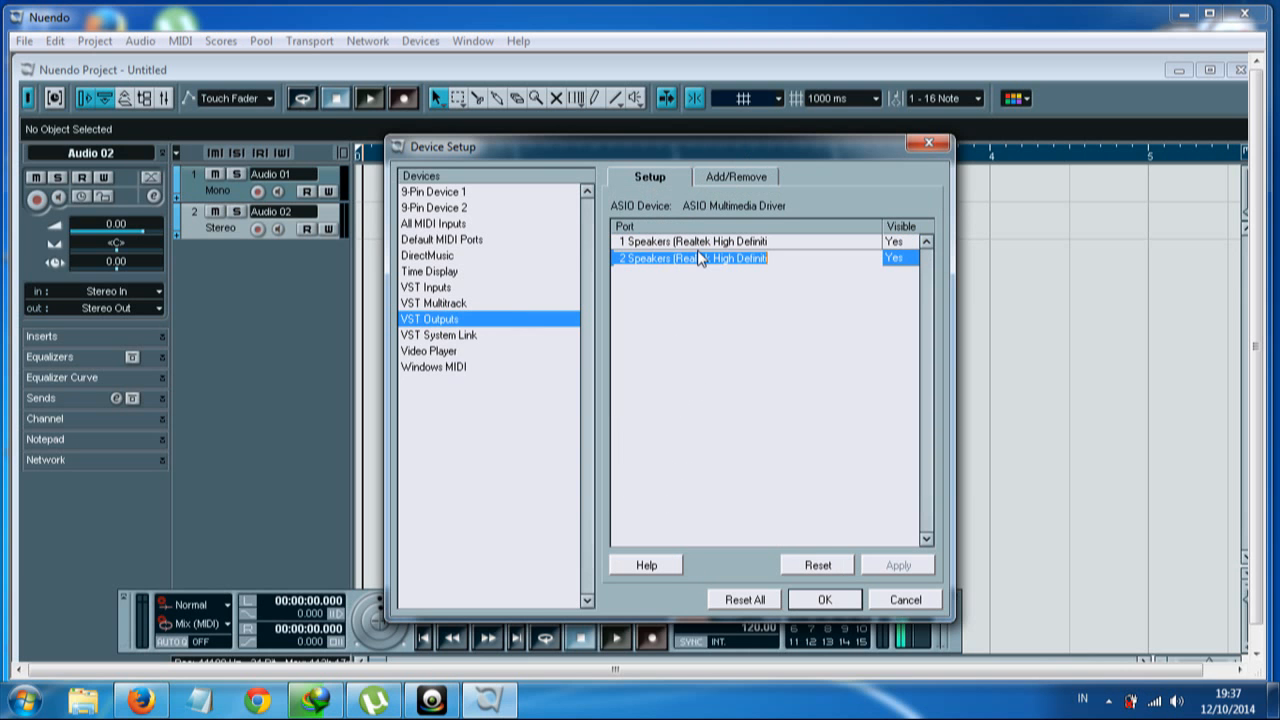
{"action": "left_click", "coordinate": [801, 599]}
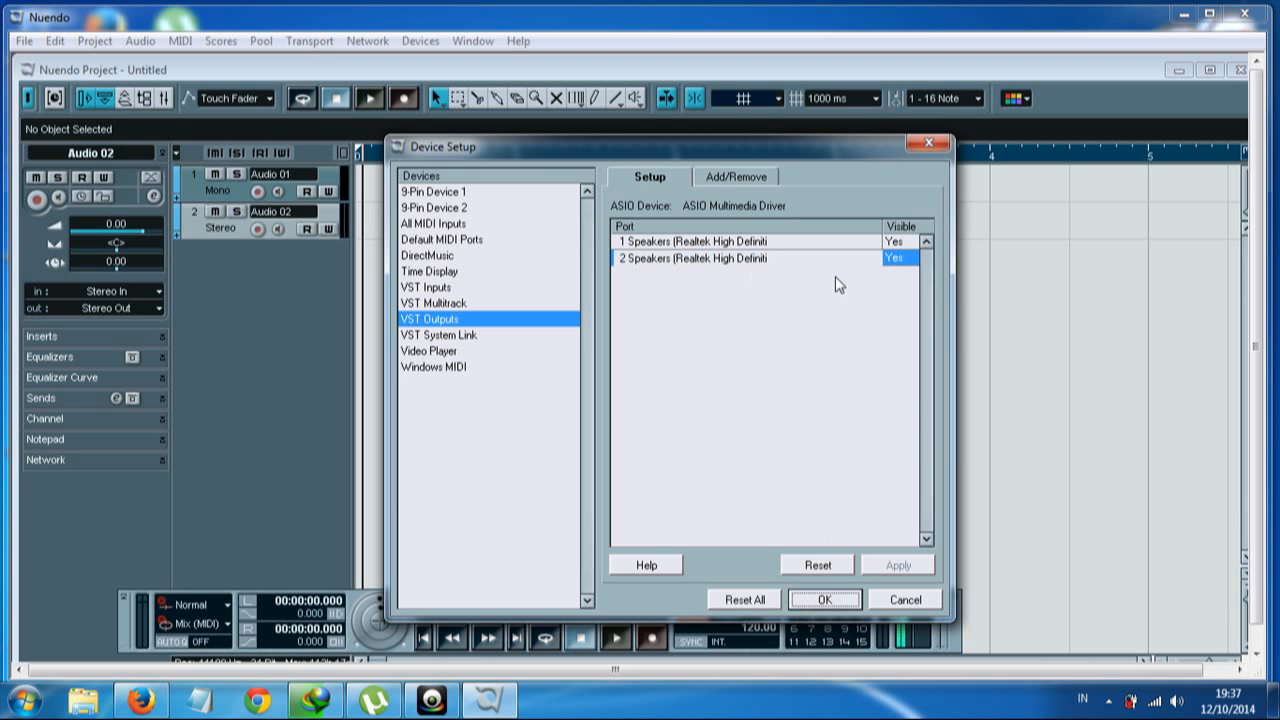
{"action": "left_click", "coordinate": [690, 242]}
Check the microphone ports under VST Inputs in Device Setup and close the dialog
{"action": "left_click", "coordinate": [438, 336]}
{"action": "left_click", "coordinate": [435, 350]}
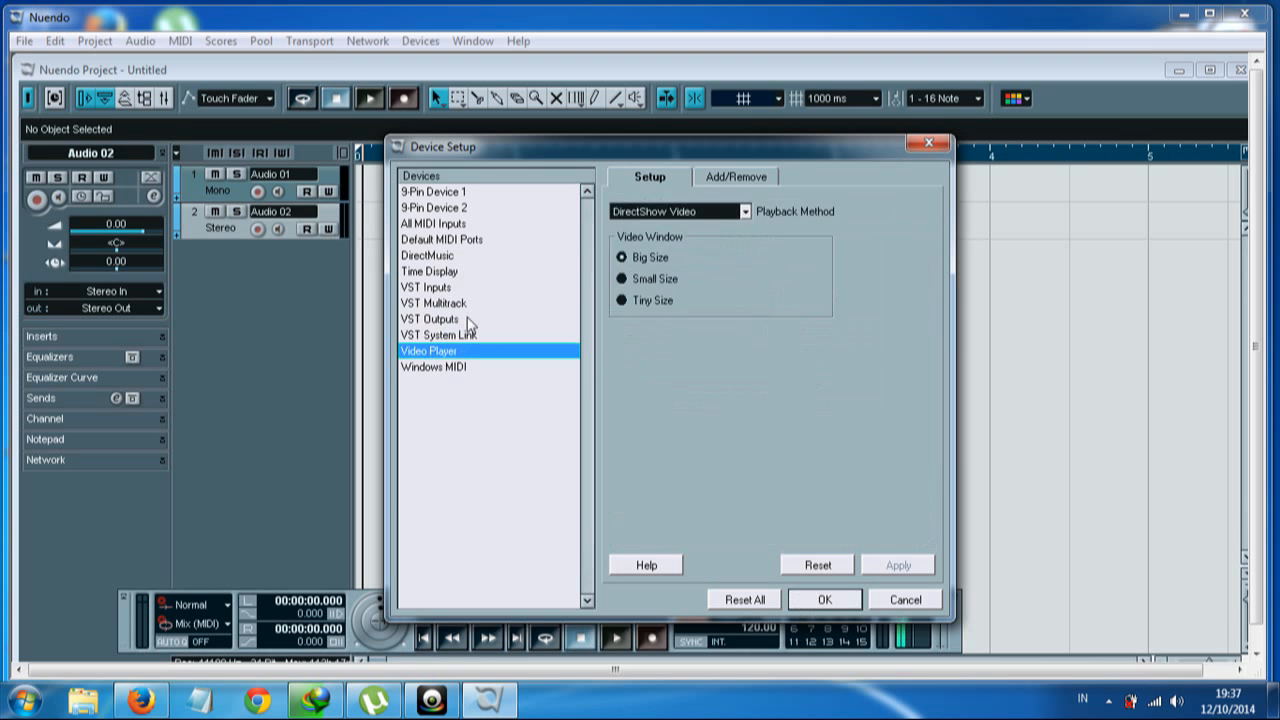
{"action": "left_click", "coordinate": [443, 319]}
{"action": "left_click", "coordinate": [438, 288]}
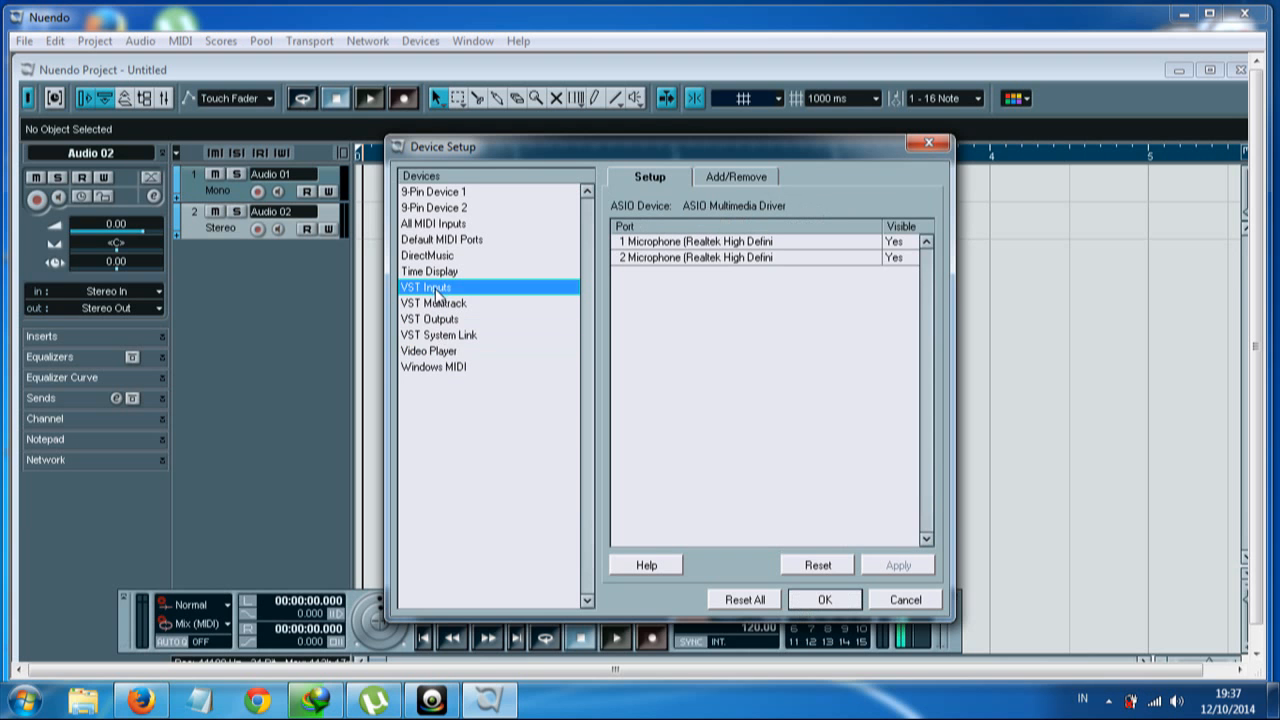
{"action": "left_click", "coordinate": [738, 258]}
{"action": "left_click", "coordinate": [716, 244]}
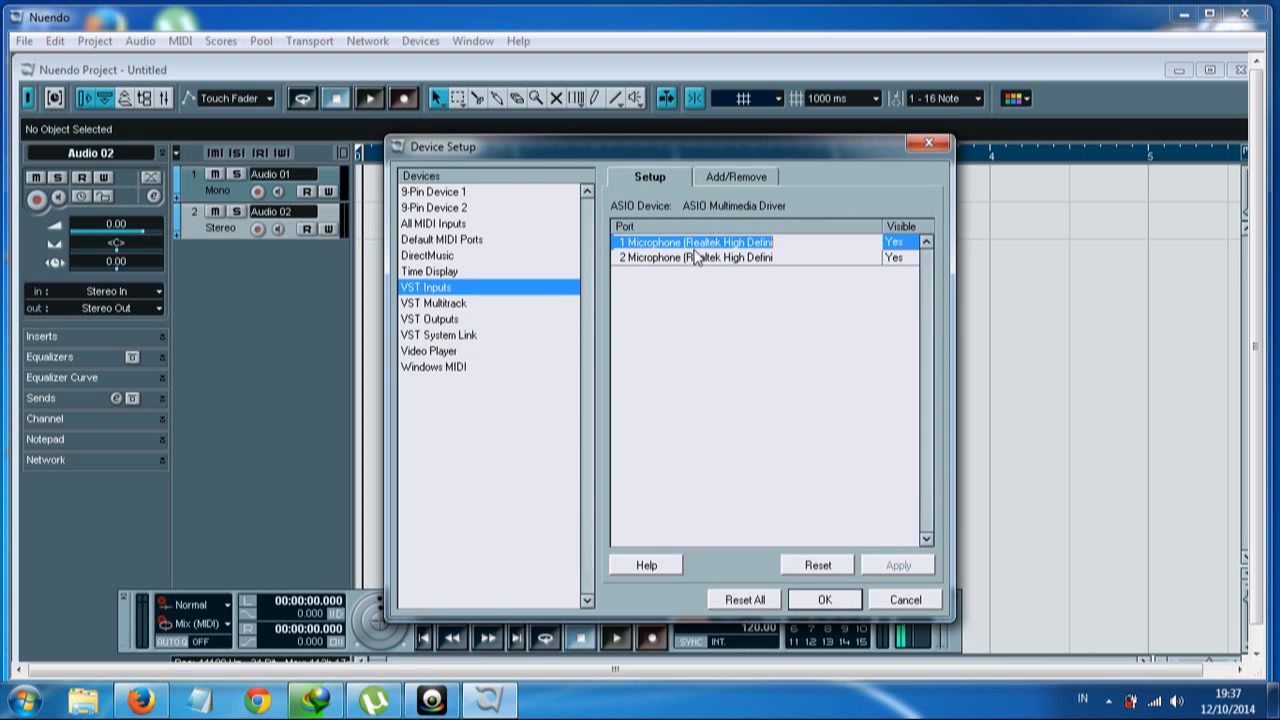
{"action": "left_click", "coordinate": [722, 258]}
{"action": "left_click", "coordinate": [818, 600]}
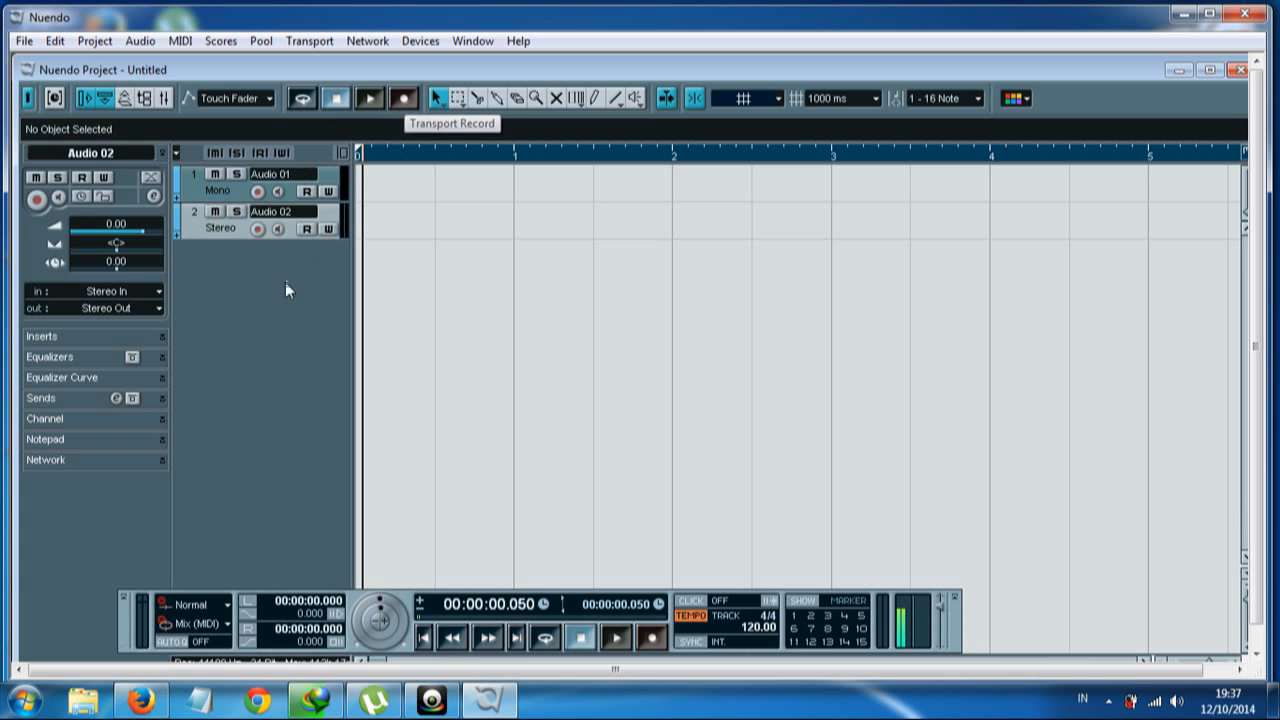
Arm the mono and stereo tracks and record a take of about 3.2 seconds on both
{"action": "left_click", "coordinate": [258, 229]}
{"action": "left_click", "coordinate": [259, 192]}
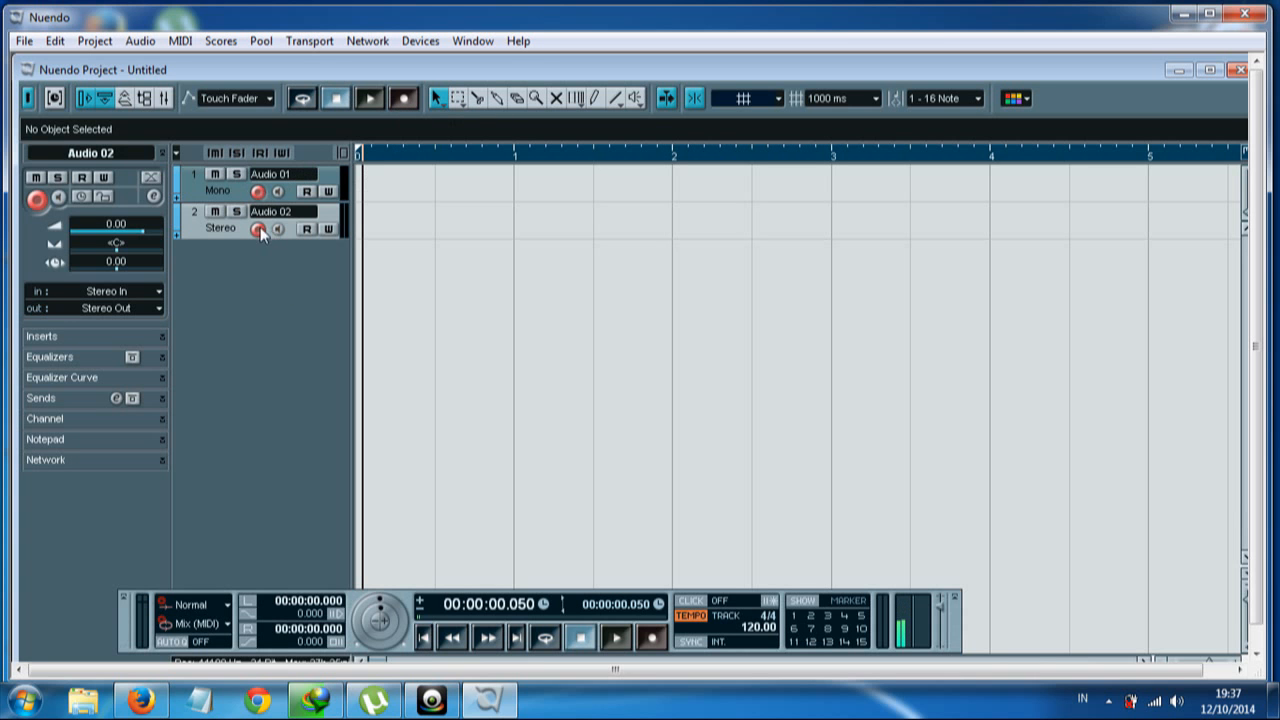
{"action": "left_click", "coordinate": [257, 229]}
{"action": "left_click", "coordinate": [258, 191]}
{"action": "left_click", "coordinate": [258, 191]}
{"action": "left_click", "coordinate": [402, 99]}
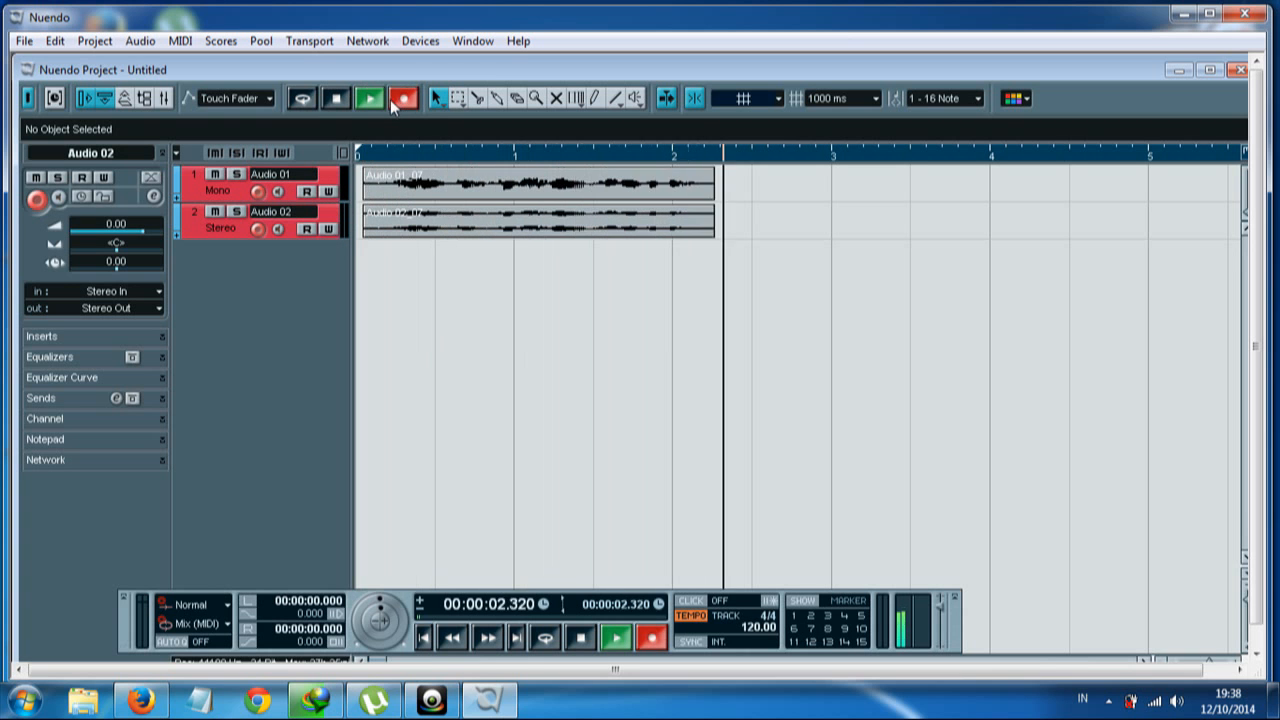
{"action": "left_click", "coordinate": [339, 97]}
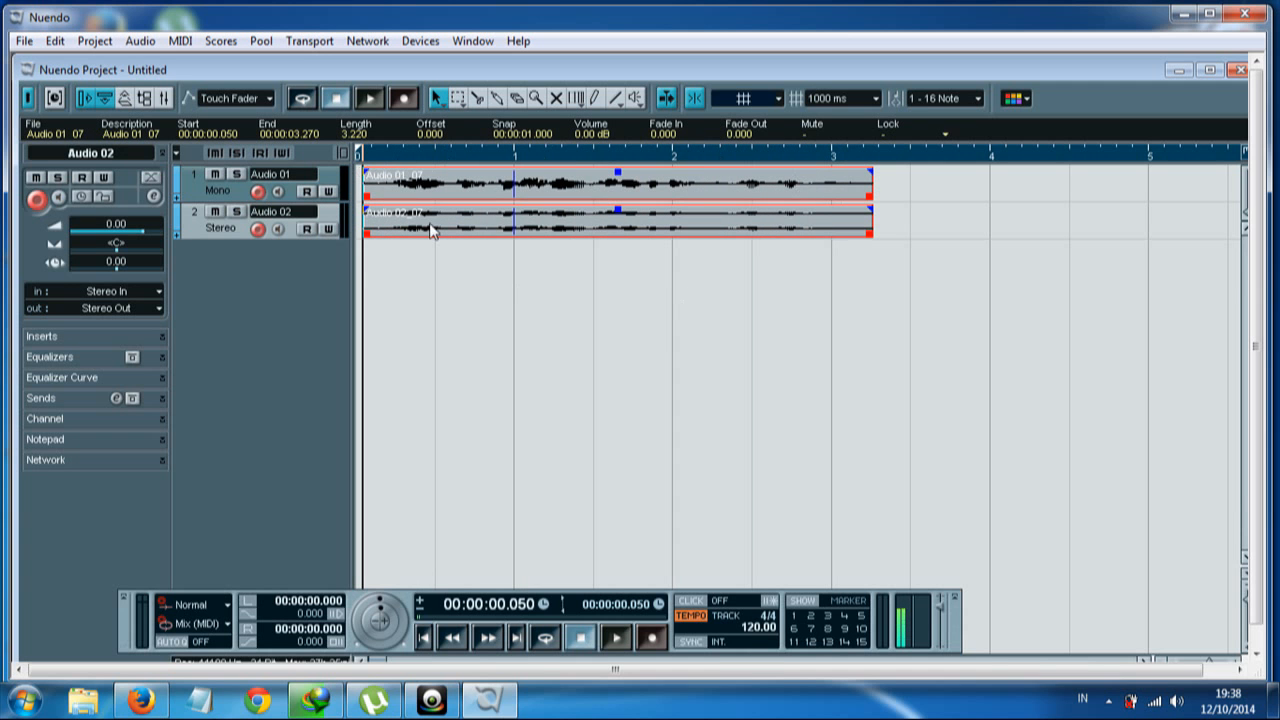
Disable record enable on both audio tracks
{"action": "right_click", "coordinate": [494, 182]}
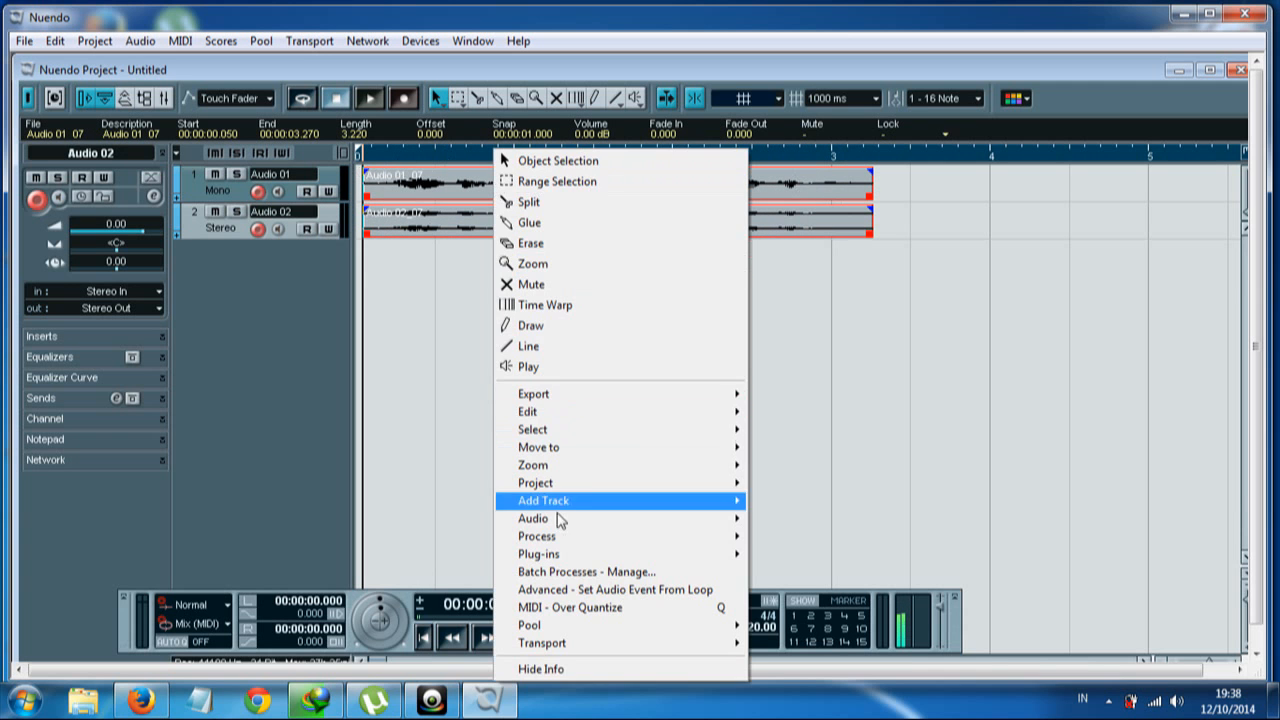
{"action": "left_click", "coordinate": [421, 174]}
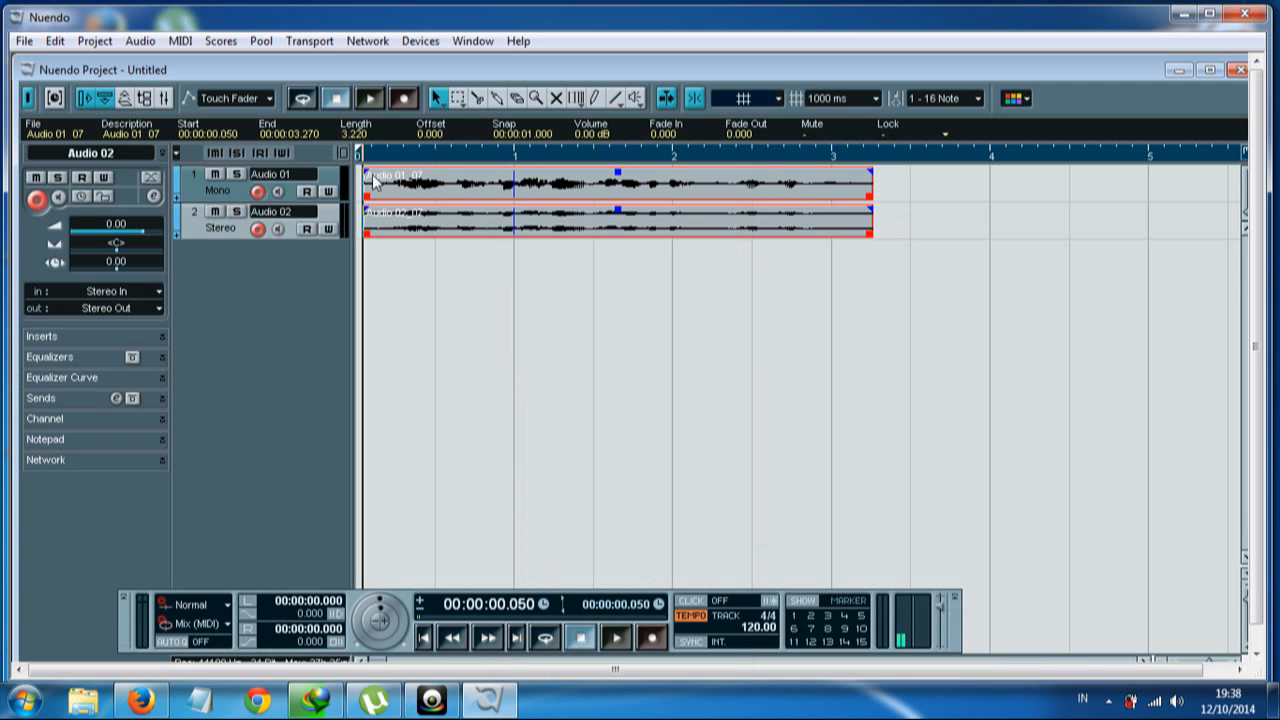
{"action": "left_click", "coordinate": [258, 191]}
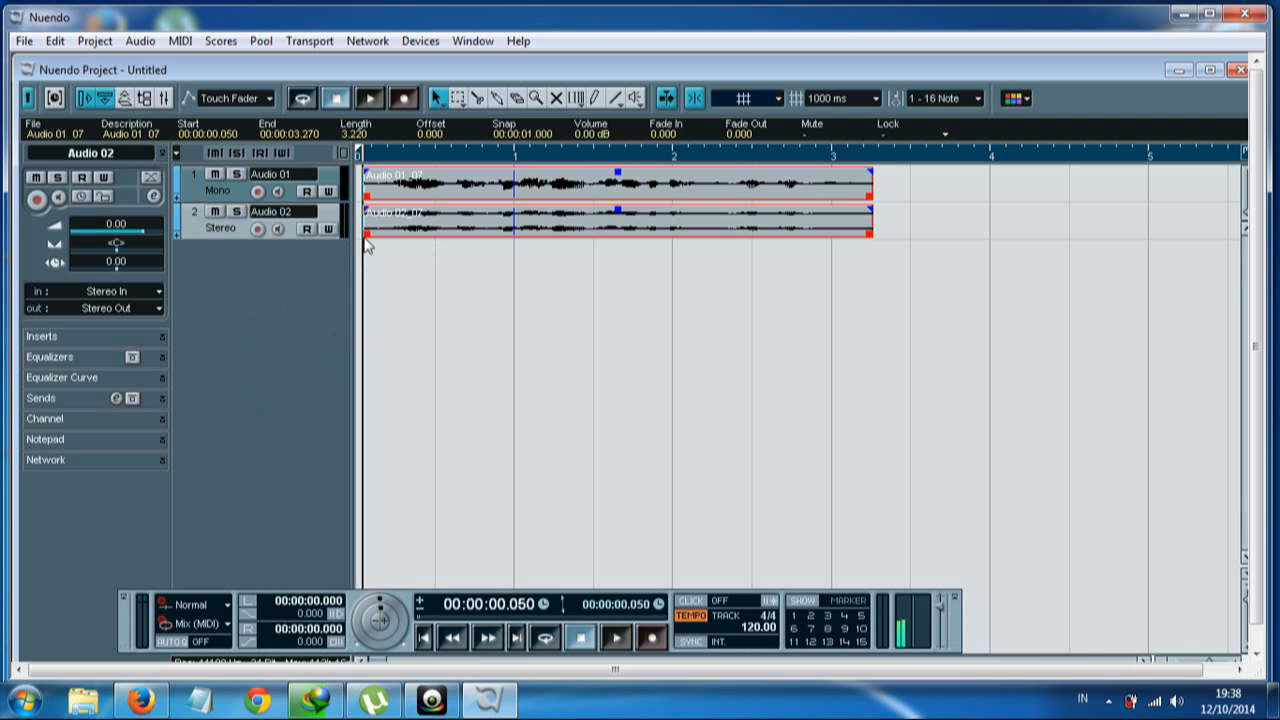
Select the recorded clip on the mono track and open the Yamaha Vocal Rack plug-in for it
{"action": "left_click", "coordinate": [380, 188]}
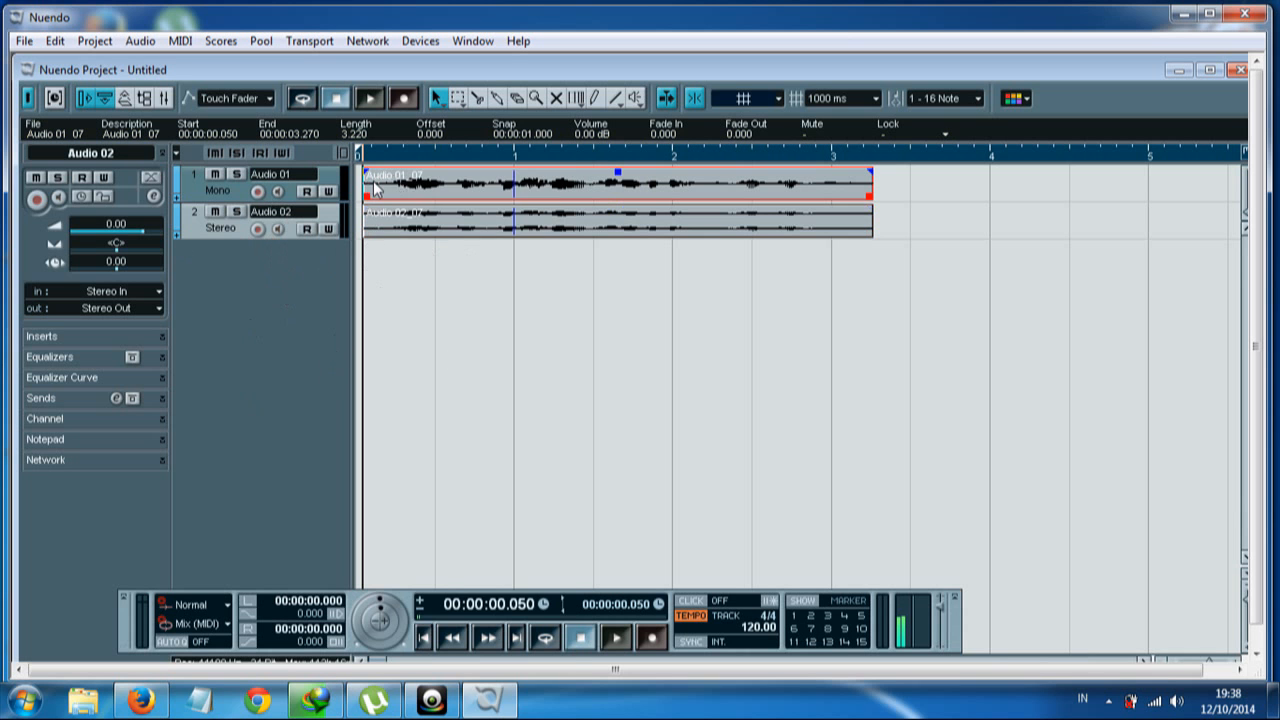
{"action": "right_click", "coordinate": [378, 178]}
{"action": "left_click", "coordinate": [242, 365]}
{"action": "right_click", "coordinate": [399, 178]}
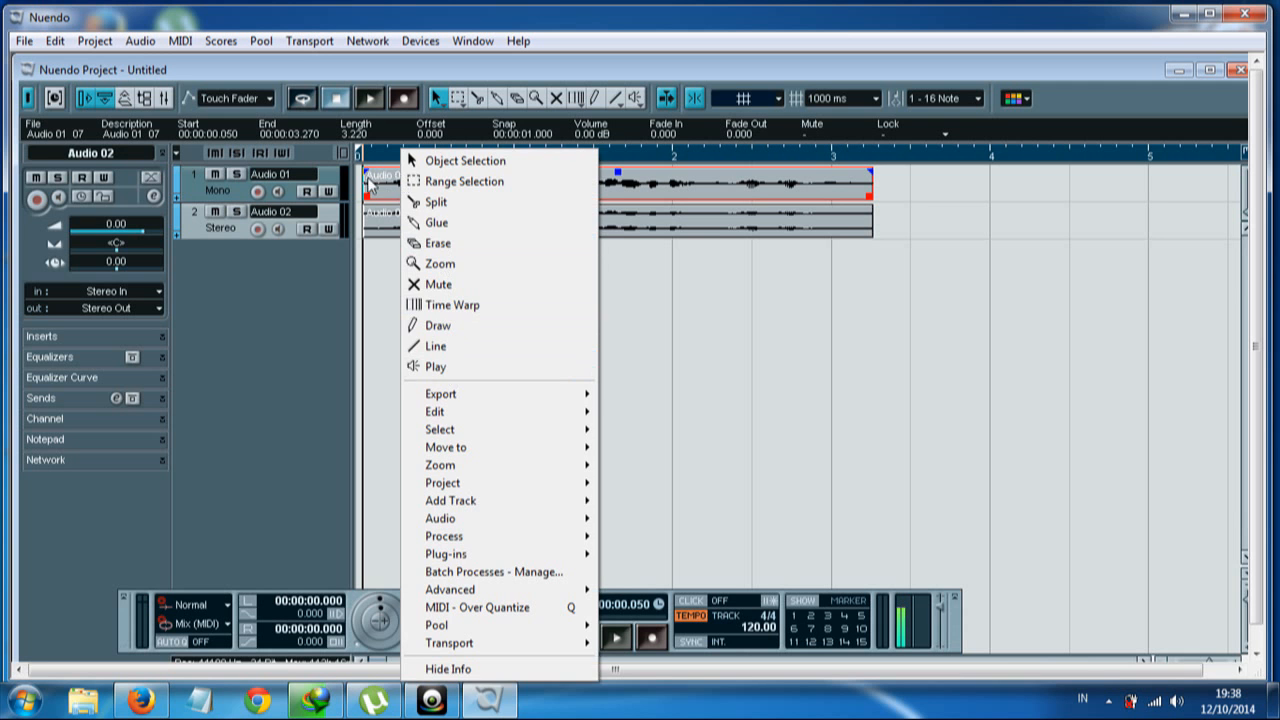
{"action": "left_click", "coordinate": [385, 190]}
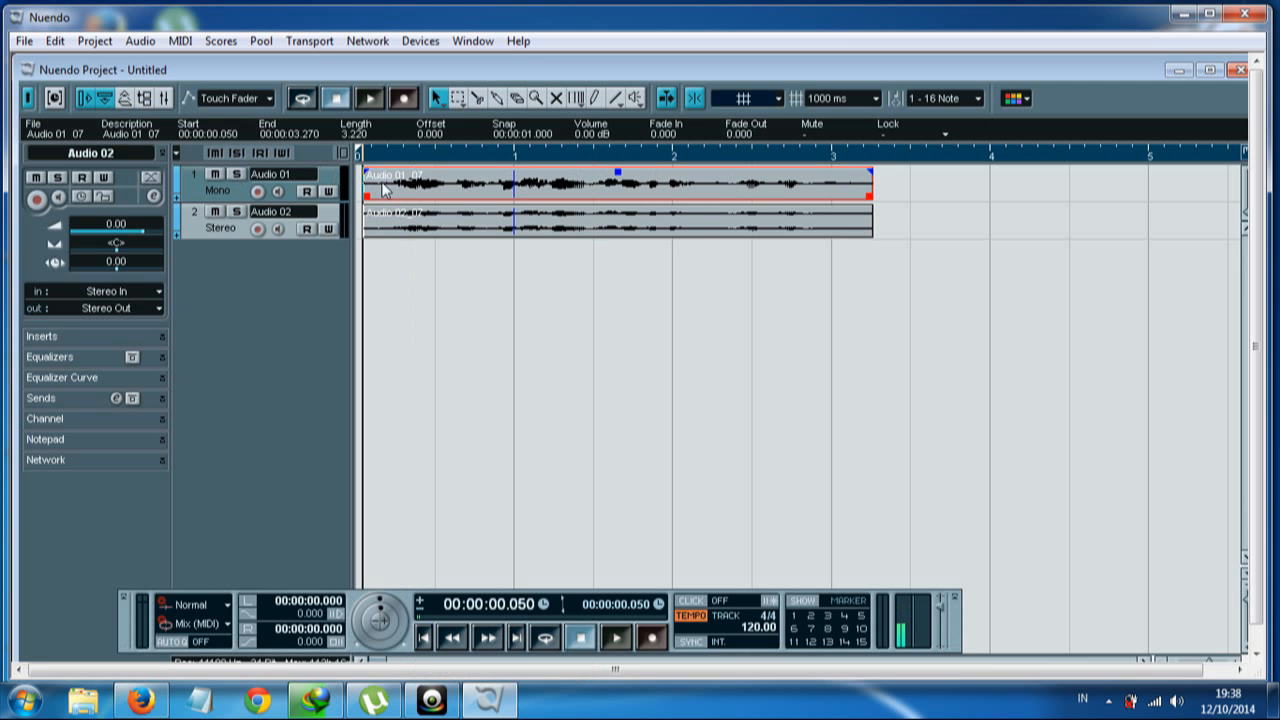
{"action": "right_click", "coordinate": [413, 190]}
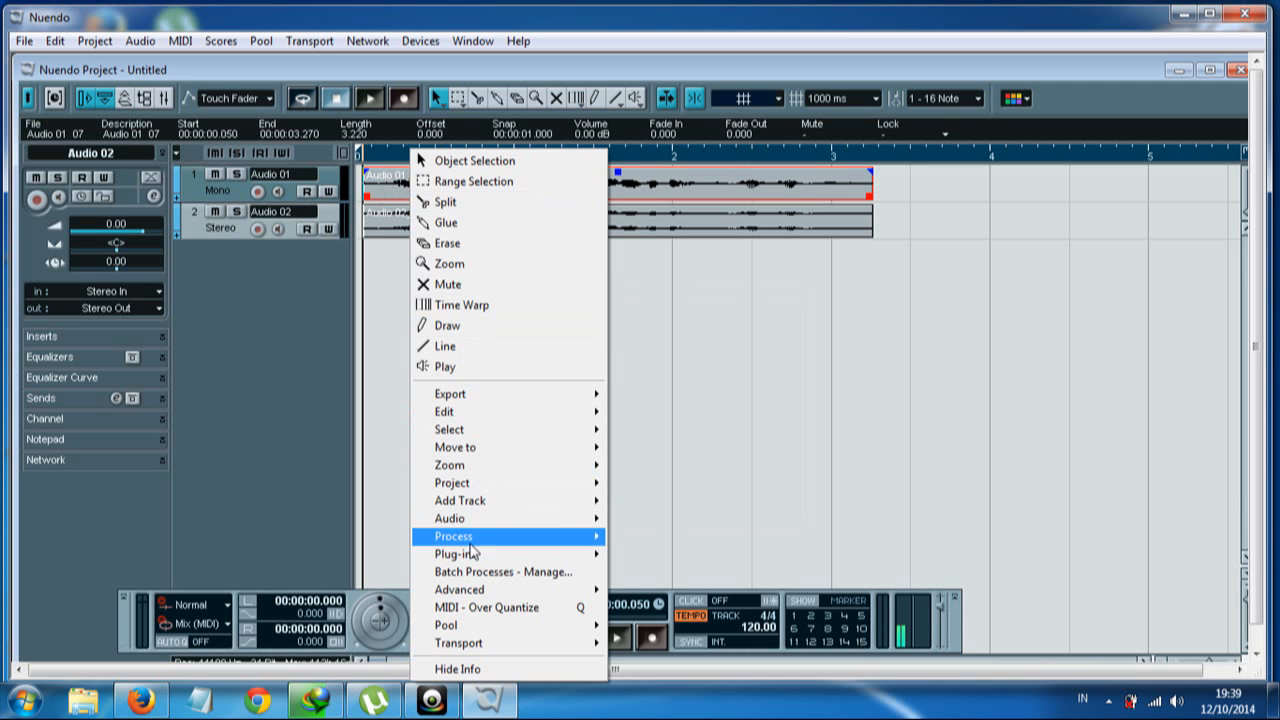
{"action": "mouse_move", "coordinate": [468, 558]}
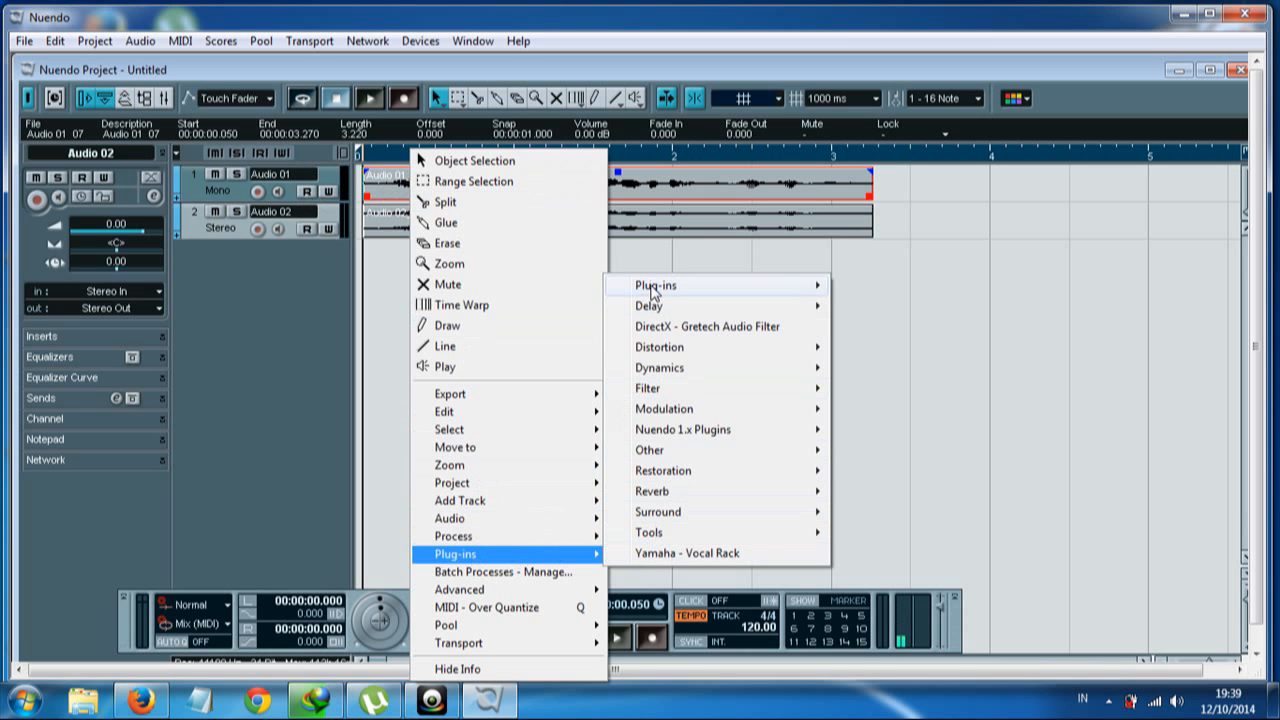
{"action": "mouse_move", "coordinate": [662, 538]}
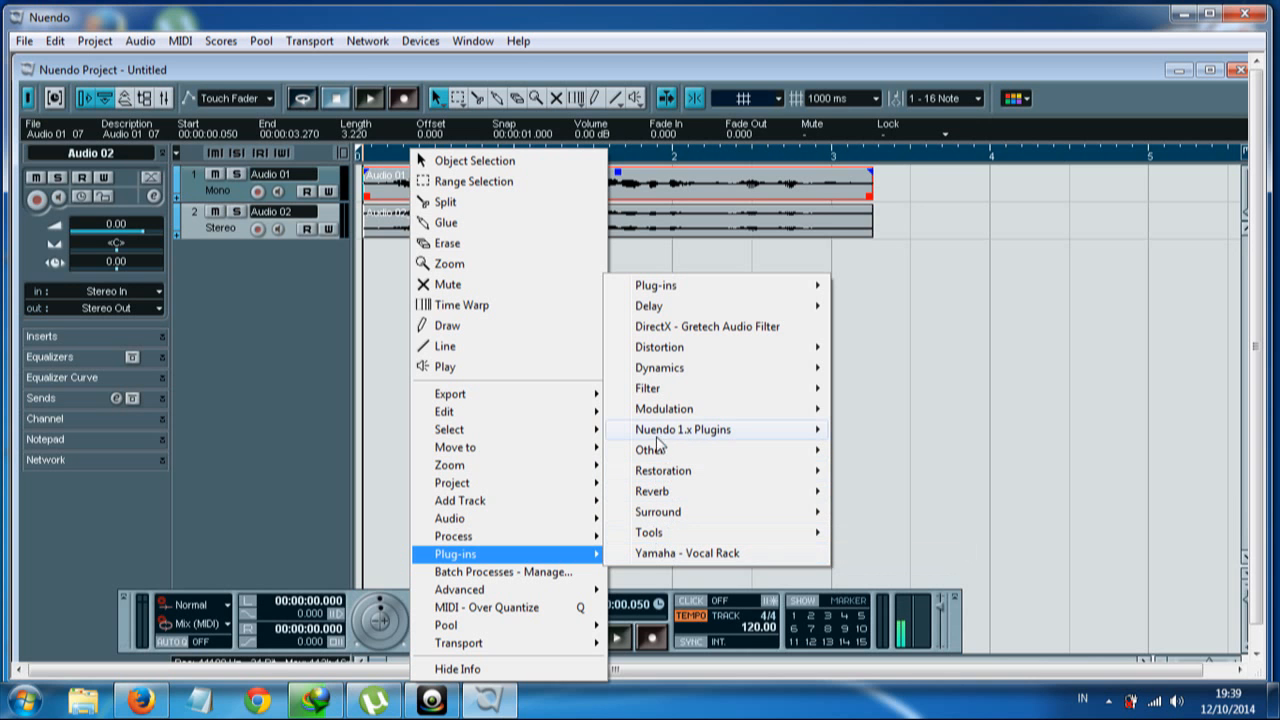
{"action": "mouse_move", "coordinate": [655, 497]}
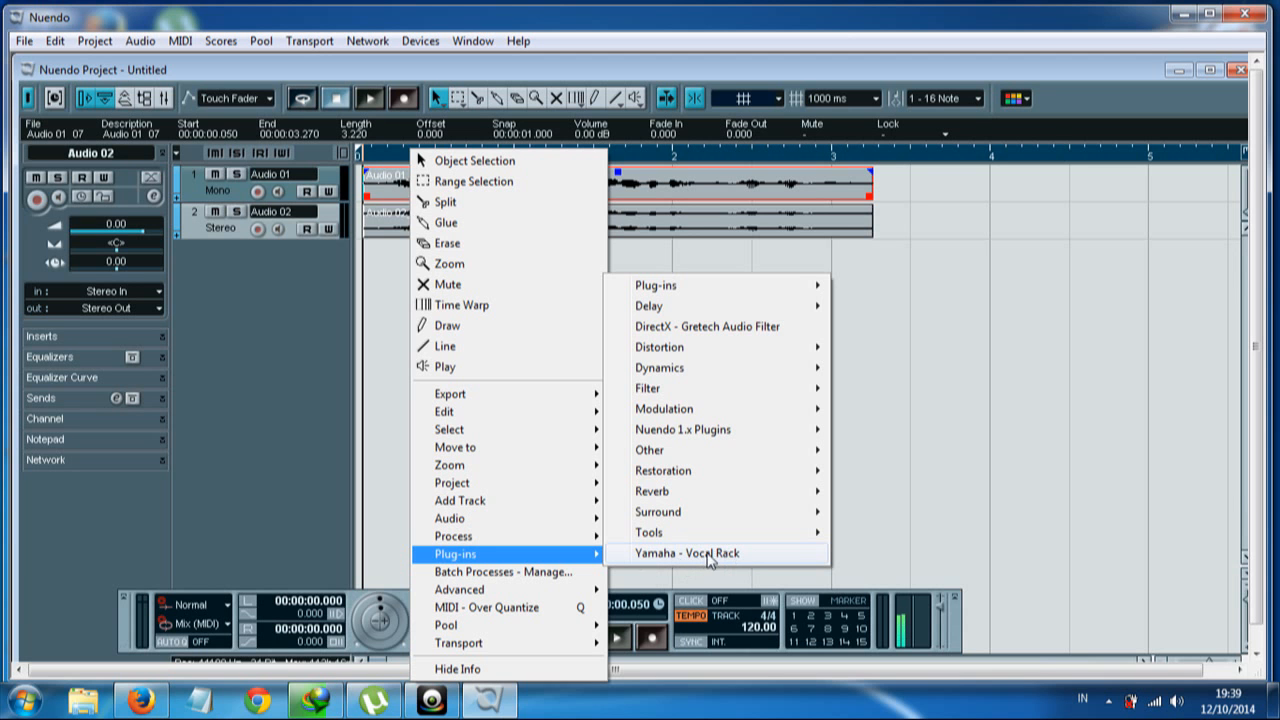
{"action": "left_click", "coordinate": [656, 553]}
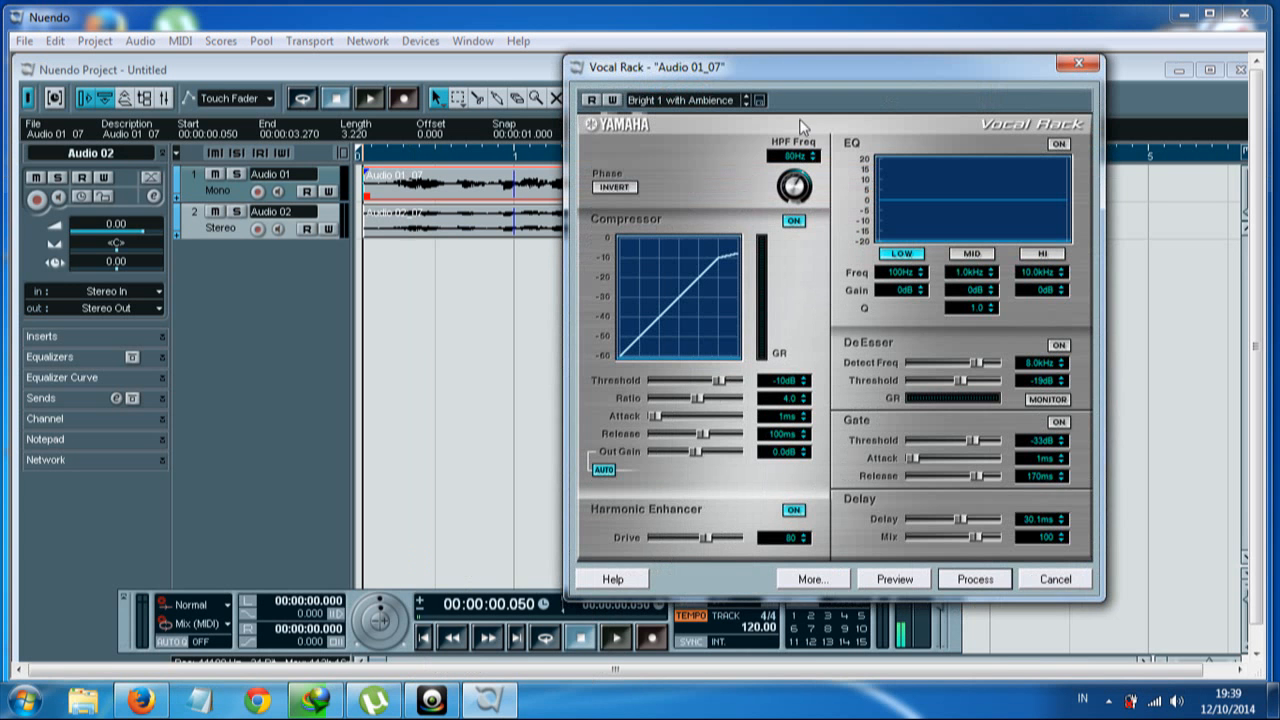
Preview Vocal Rack with the Bright 1 with Ambience preset and process the mono clip with it
{"action": "left_click_drag", "start_coordinate": [792, 68], "coordinate": [783, 38]}
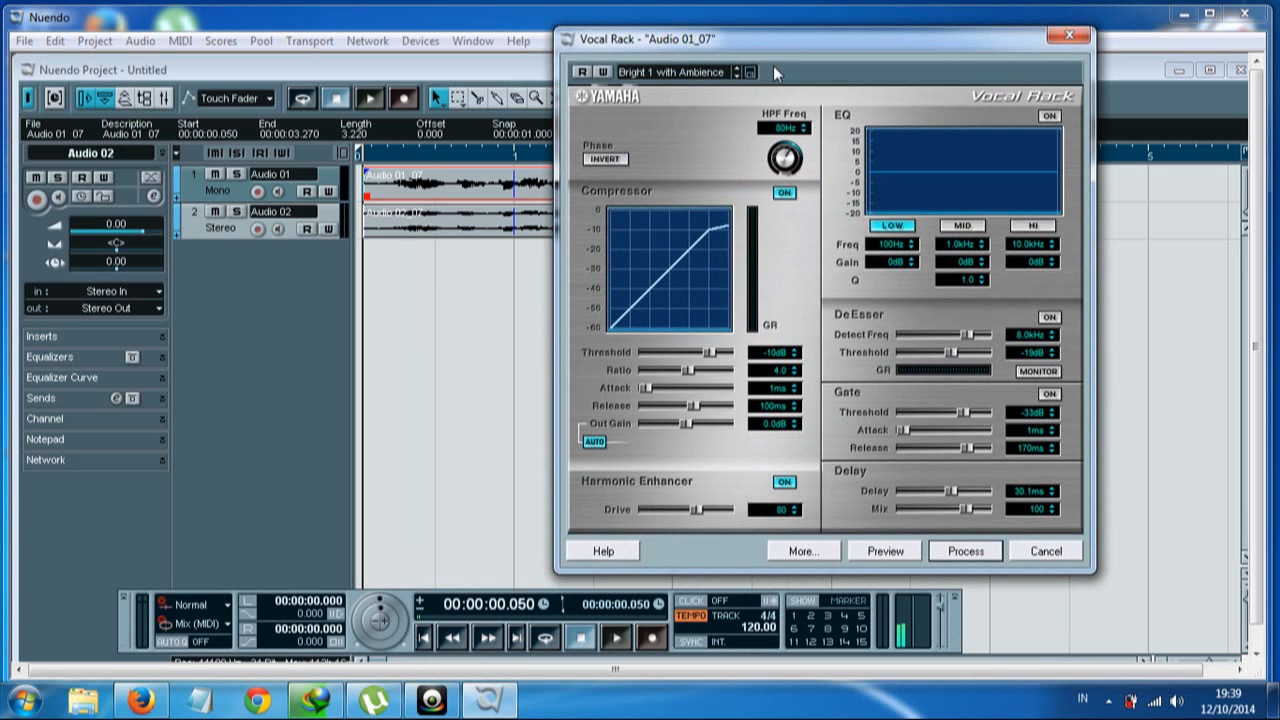
{"action": "left_click", "coordinate": [715, 72]}
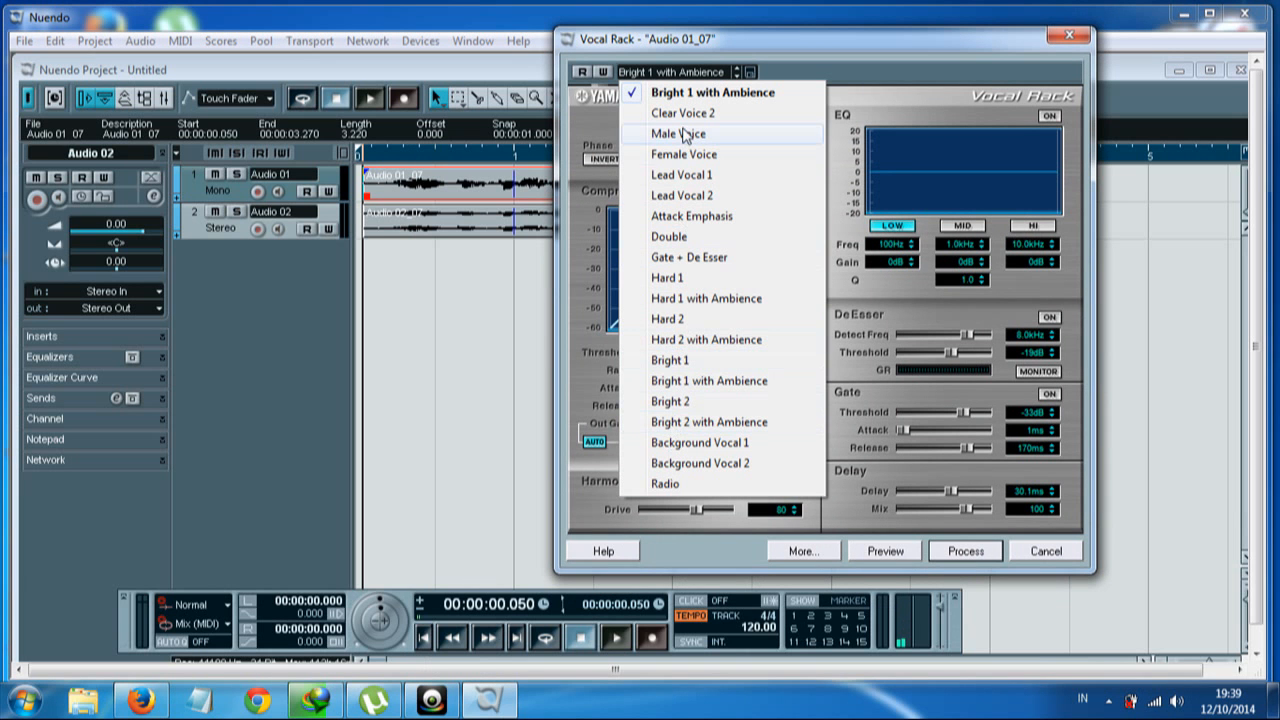
{"action": "left_click", "coordinate": [832, 49]}
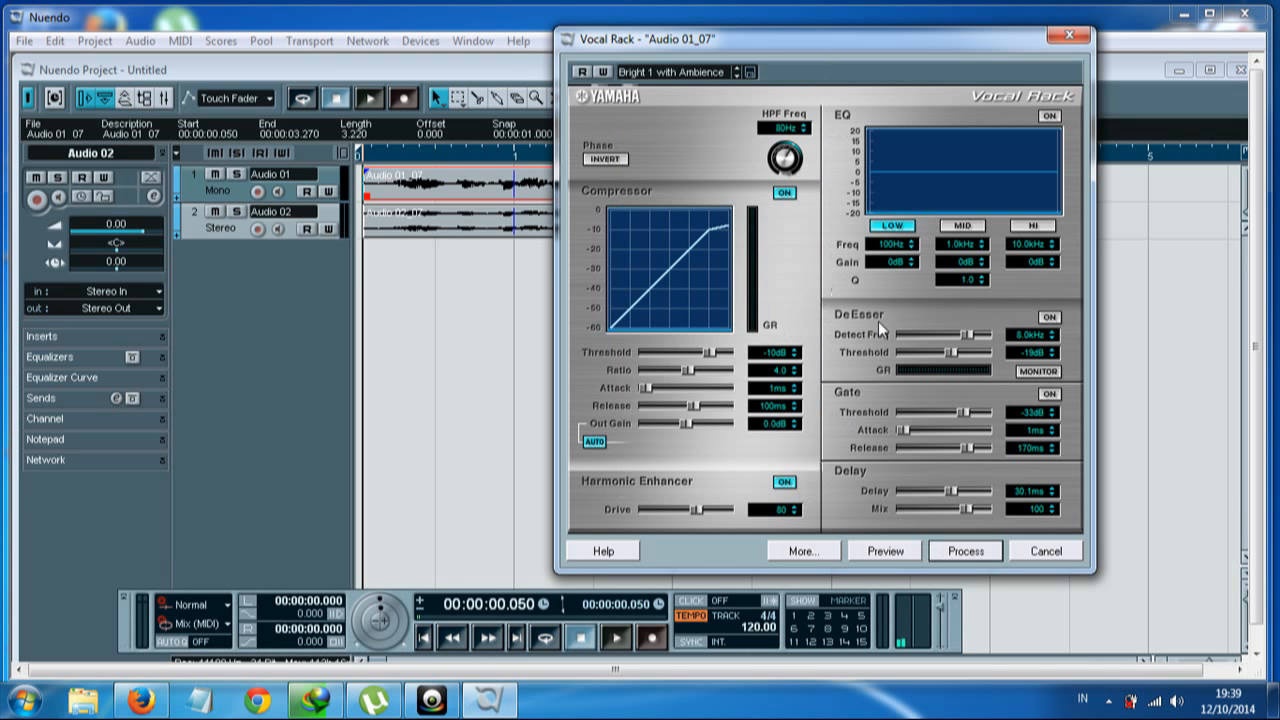
{"action": "left_click", "coordinate": [883, 554]}
{"action": "left_click", "coordinate": [878, 551]}
{"action": "left_click", "coordinate": [958, 552]}
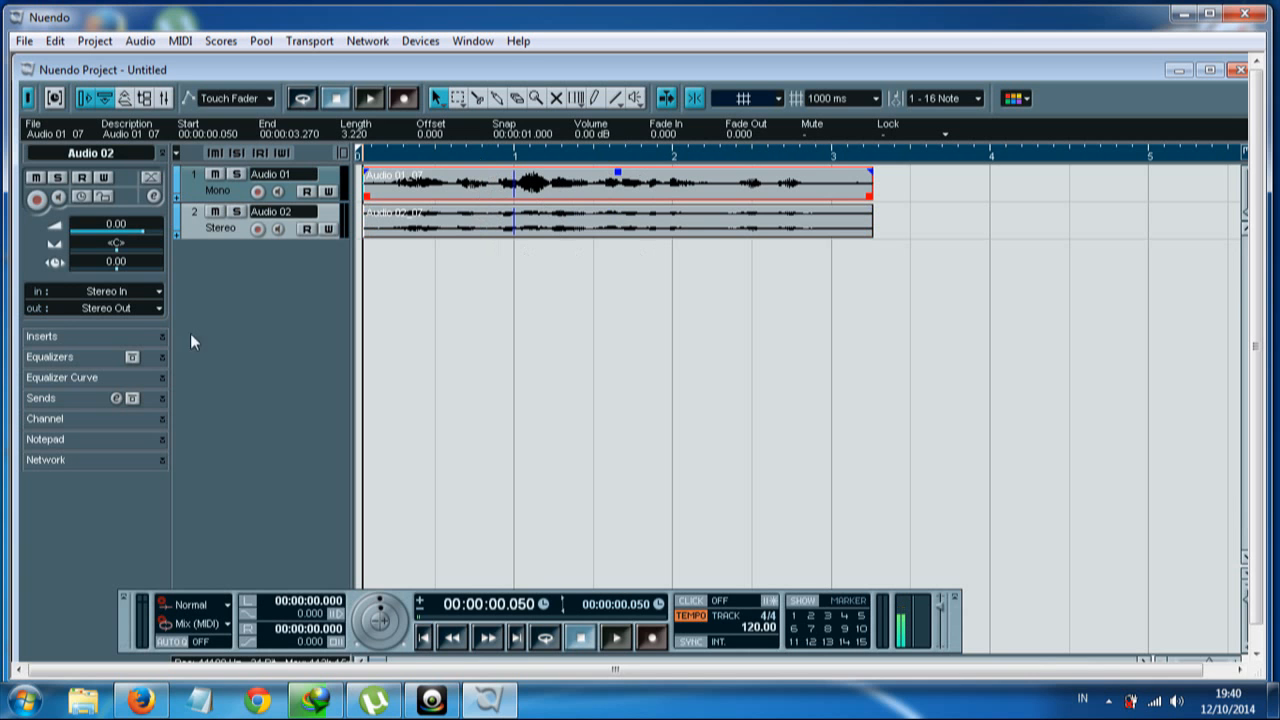
{"action": "right_click", "coordinate": [271, 291]}
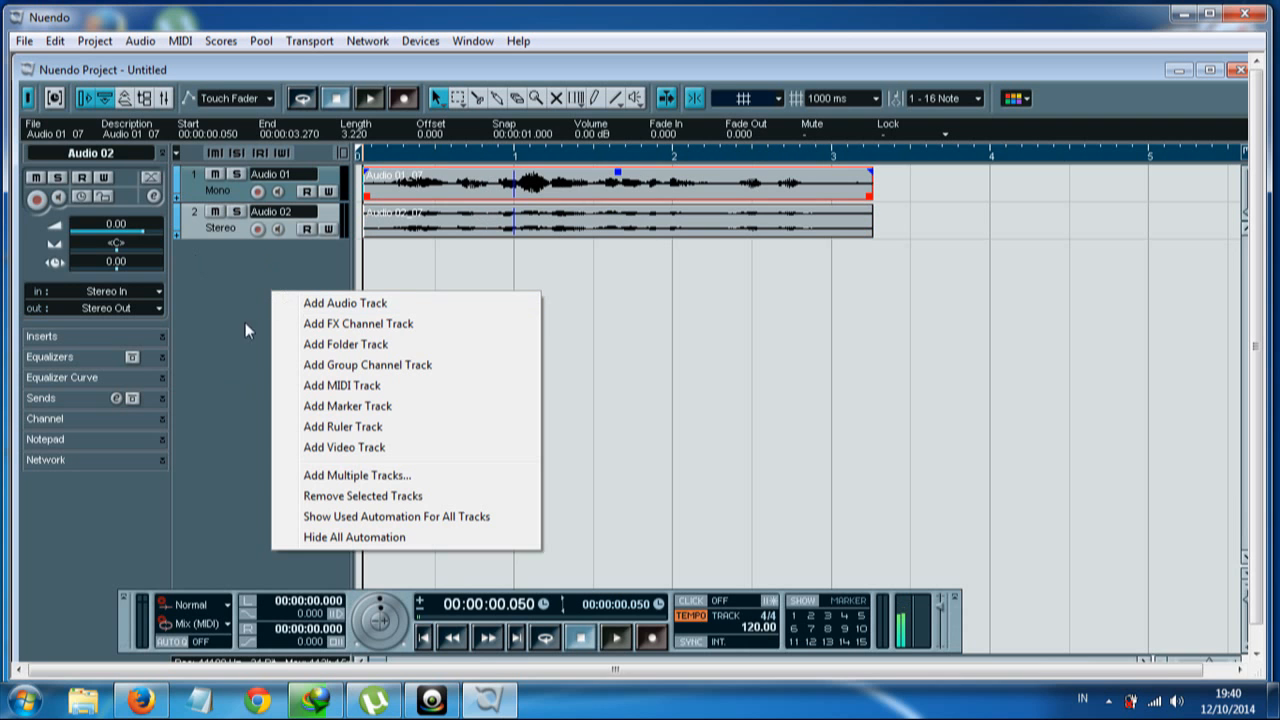
{"action": "left_click", "coordinate": [257, 272]}
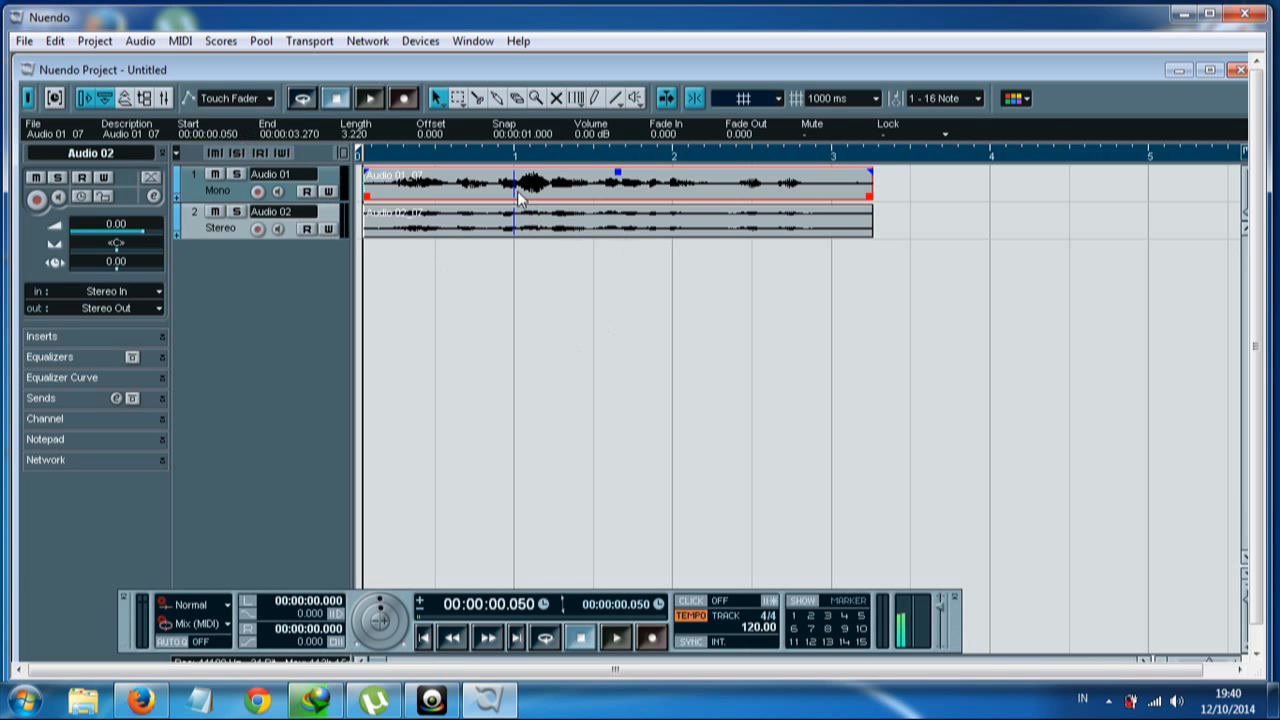
Try to export an audio mixdown of the project
{"action": "left_click", "coordinate": [22, 42]}
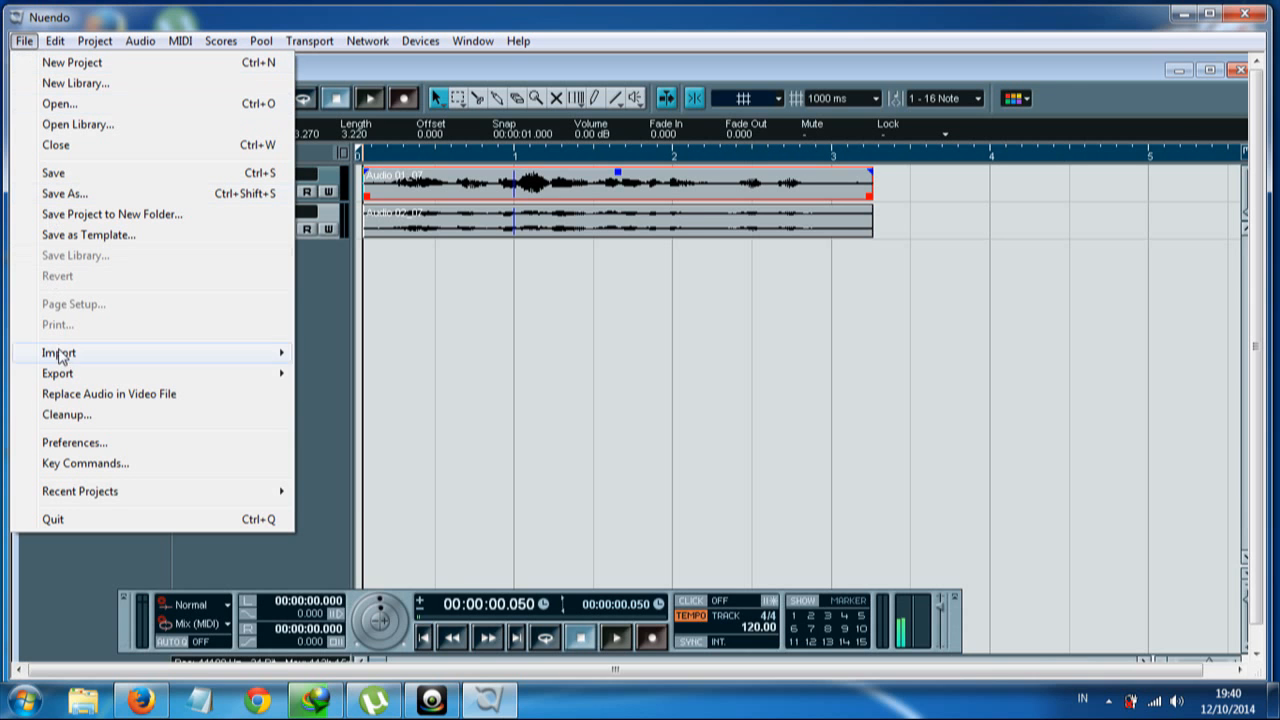
{"action": "mouse_move", "coordinate": [62, 378]}
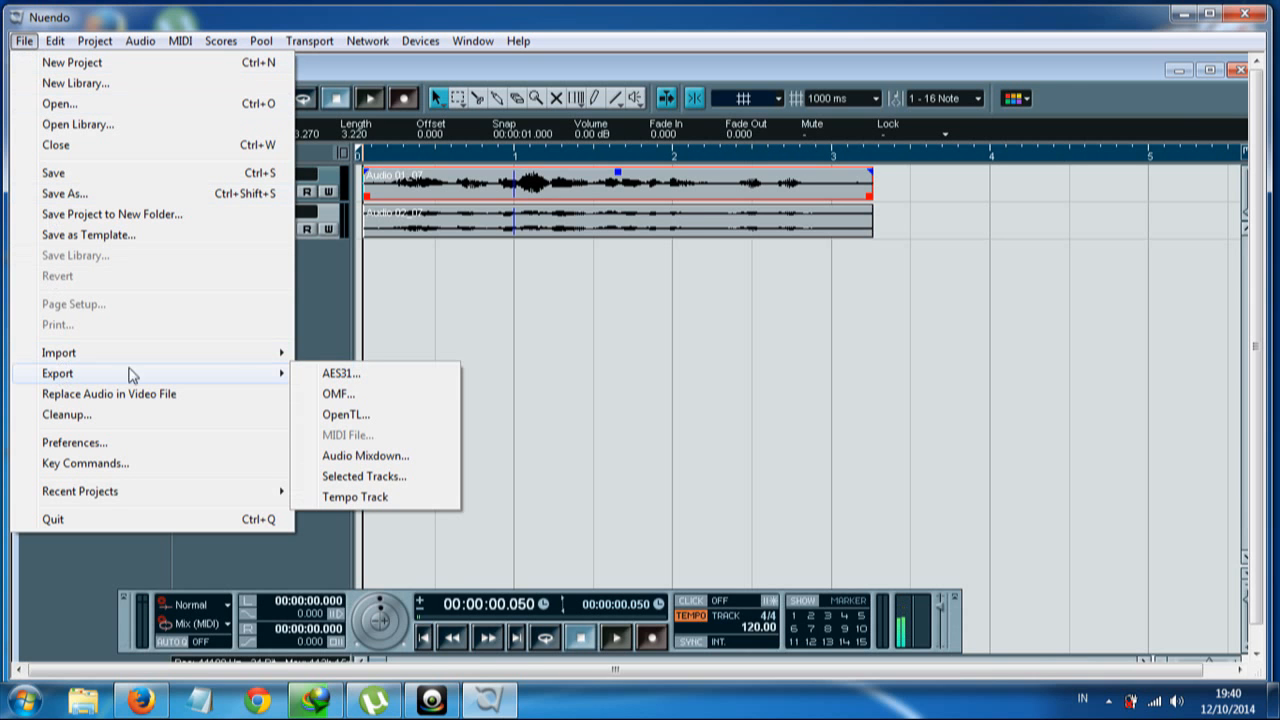
{"action": "left_click", "coordinate": [367, 459]}
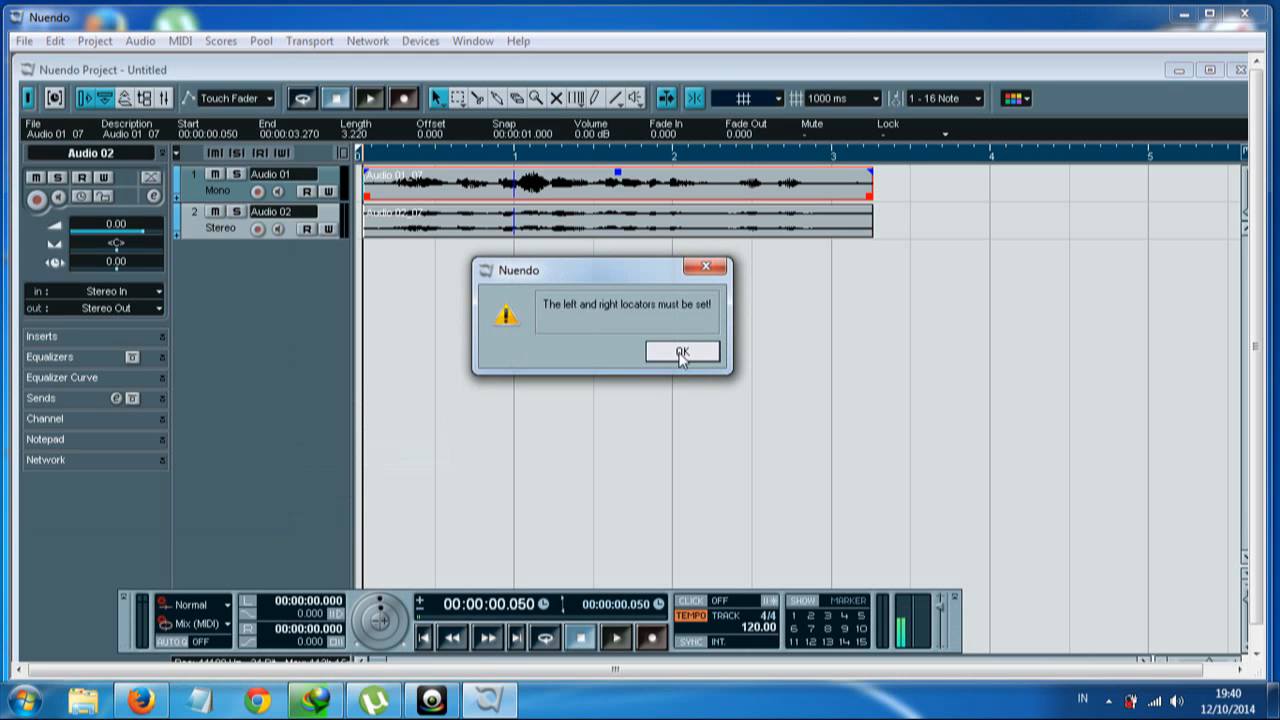
{"action": "left_click", "coordinate": [681, 353]}
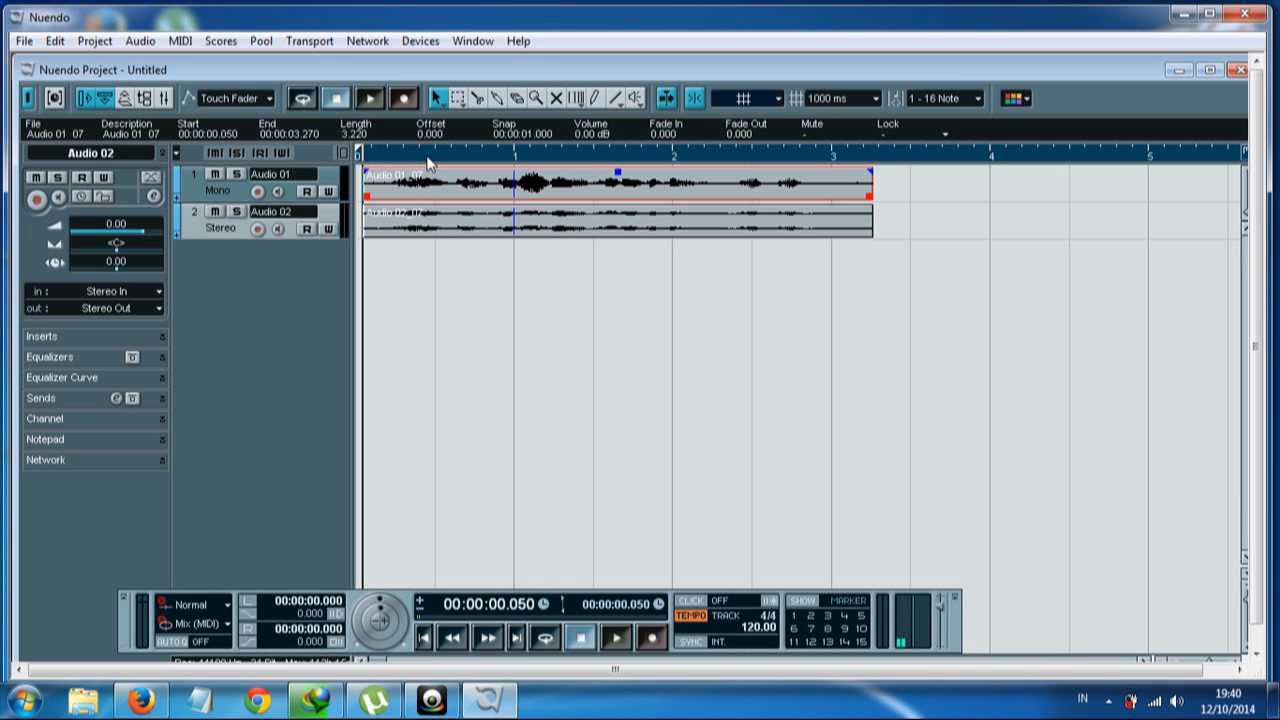
Set the left locator at the project start and the right locator at 3 seconds in the ruler
{"action": "key", "text": "KP_Decimal"}
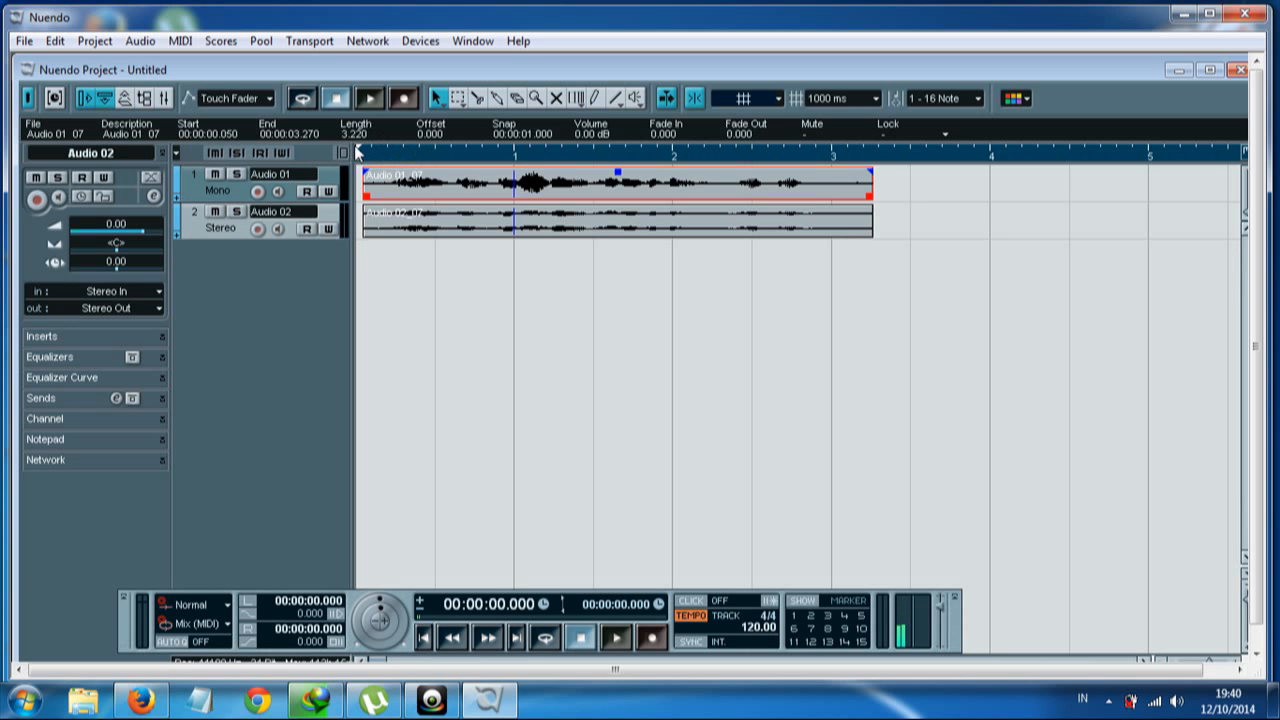
{"action": "left_click", "coordinate": [437, 98]}
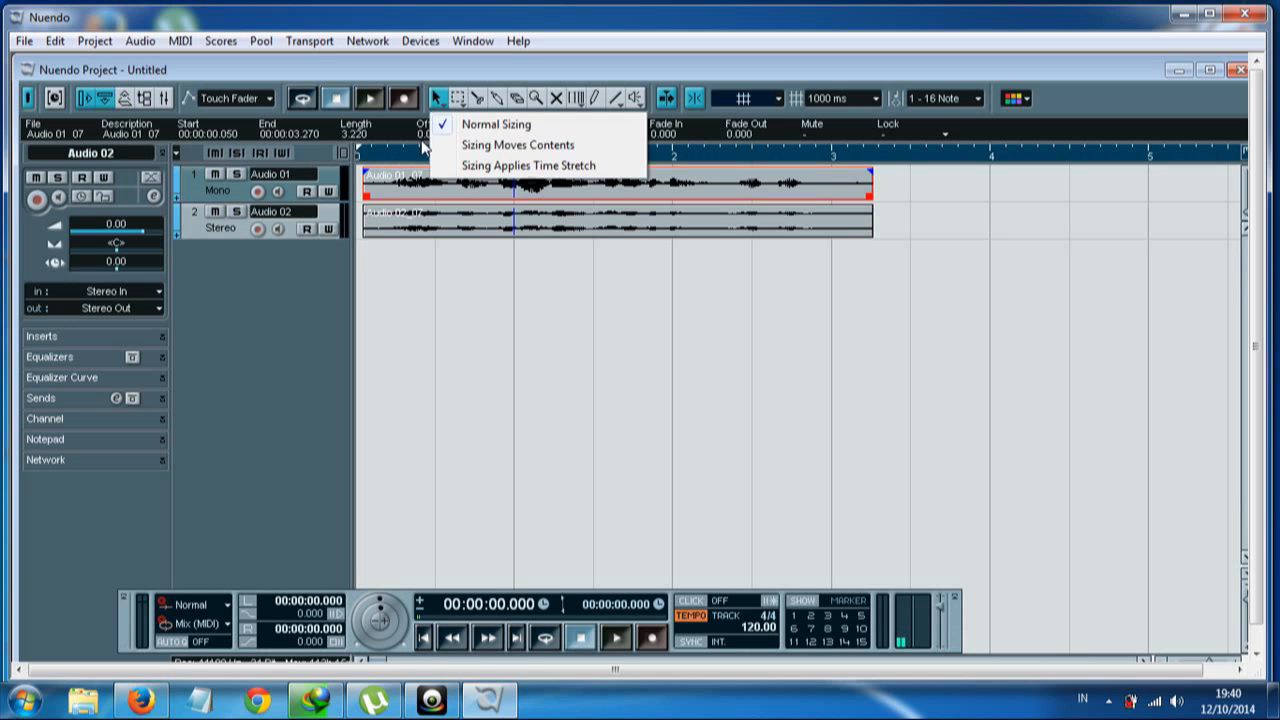
{"action": "left_click", "coordinate": [360, 141]}
{"action": "mouse_move", "coordinate": [360, 150]}
{"action": "left_mouse_down"}
{"action": "mouse_move", "coordinate": [876, 171]}
{"action": "mouse_move", "coordinate": [850, 150]}
{"action": "left_mouse_up"}
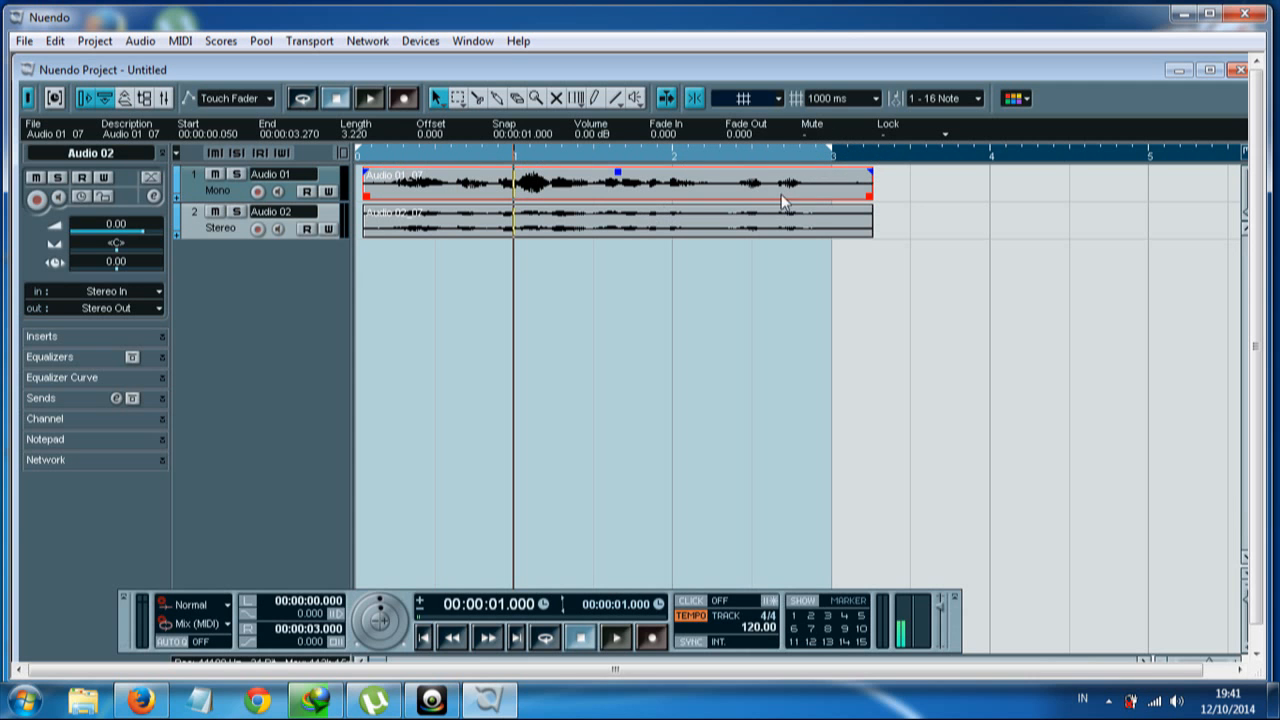
Start an audio mixdown export with file type MPEG Layer 3 File (.mp3) and Stereo channels, keeping Stereo Out as output
{"action": "left_click", "coordinate": [23, 41]}
{"action": "mouse_move", "coordinate": [77, 377]}
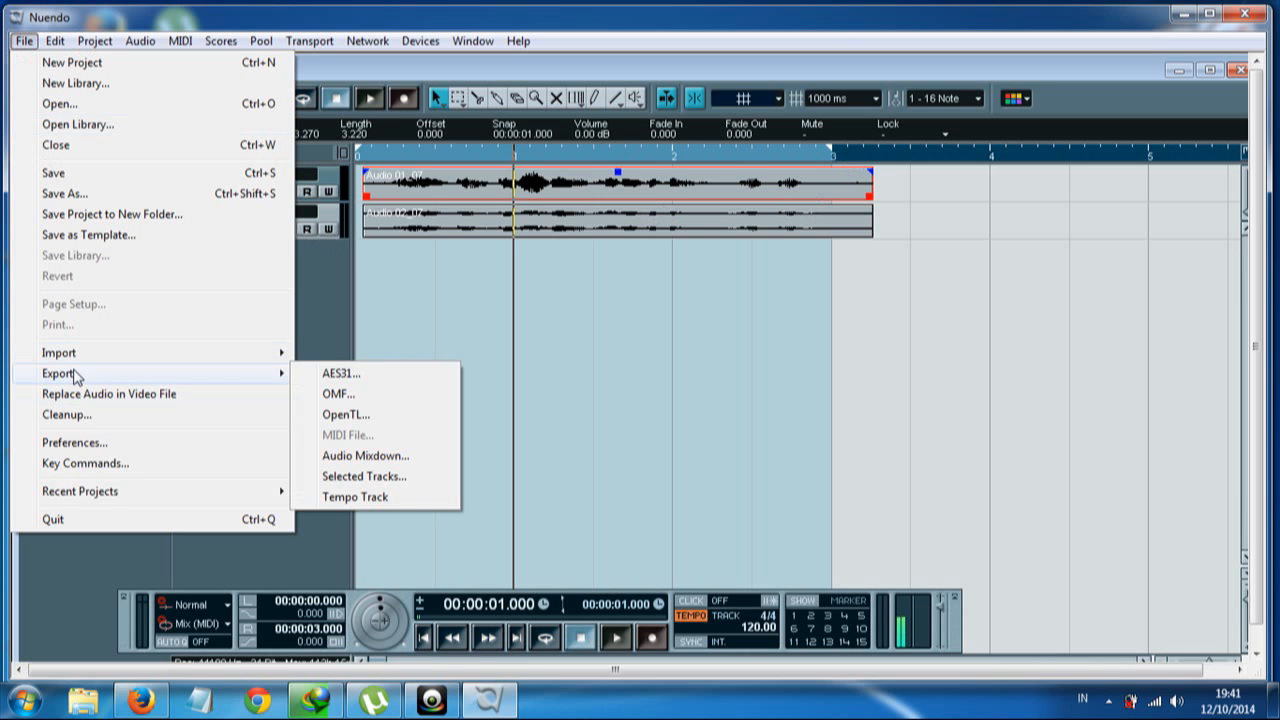
{"action": "left_click", "coordinate": [367, 456]}
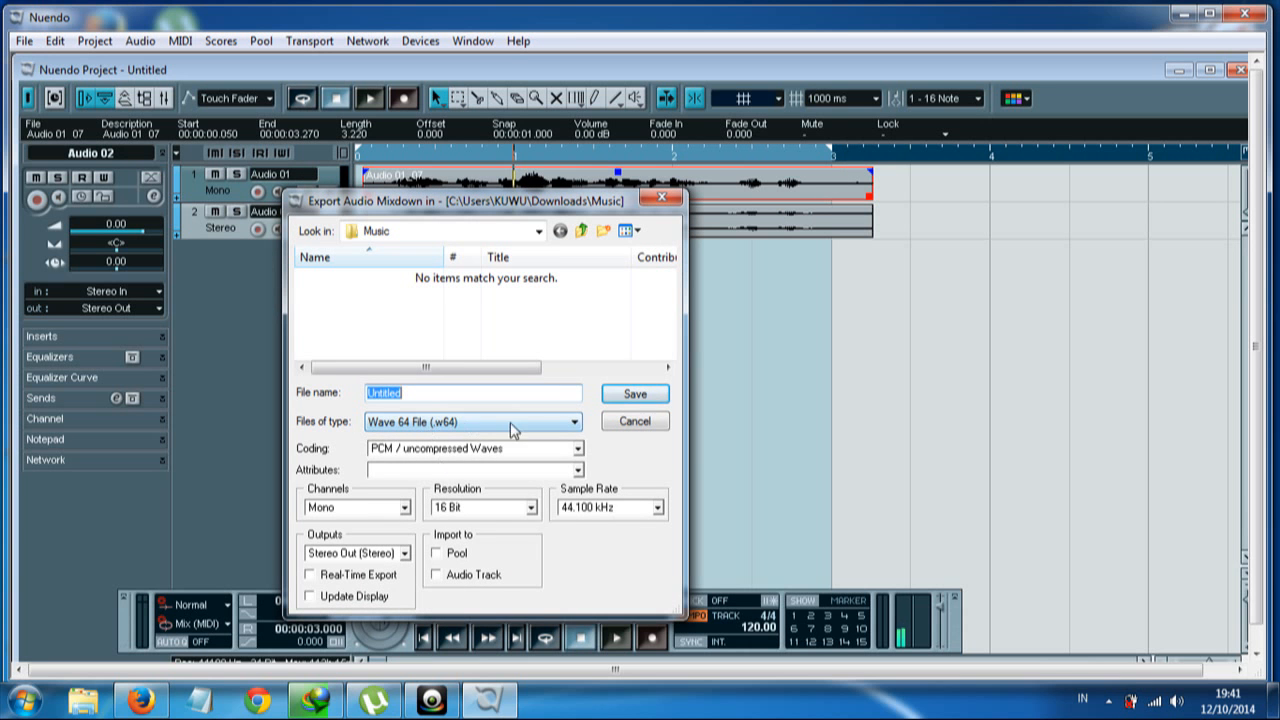
{"action": "left_click", "coordinate": [566, 421]}
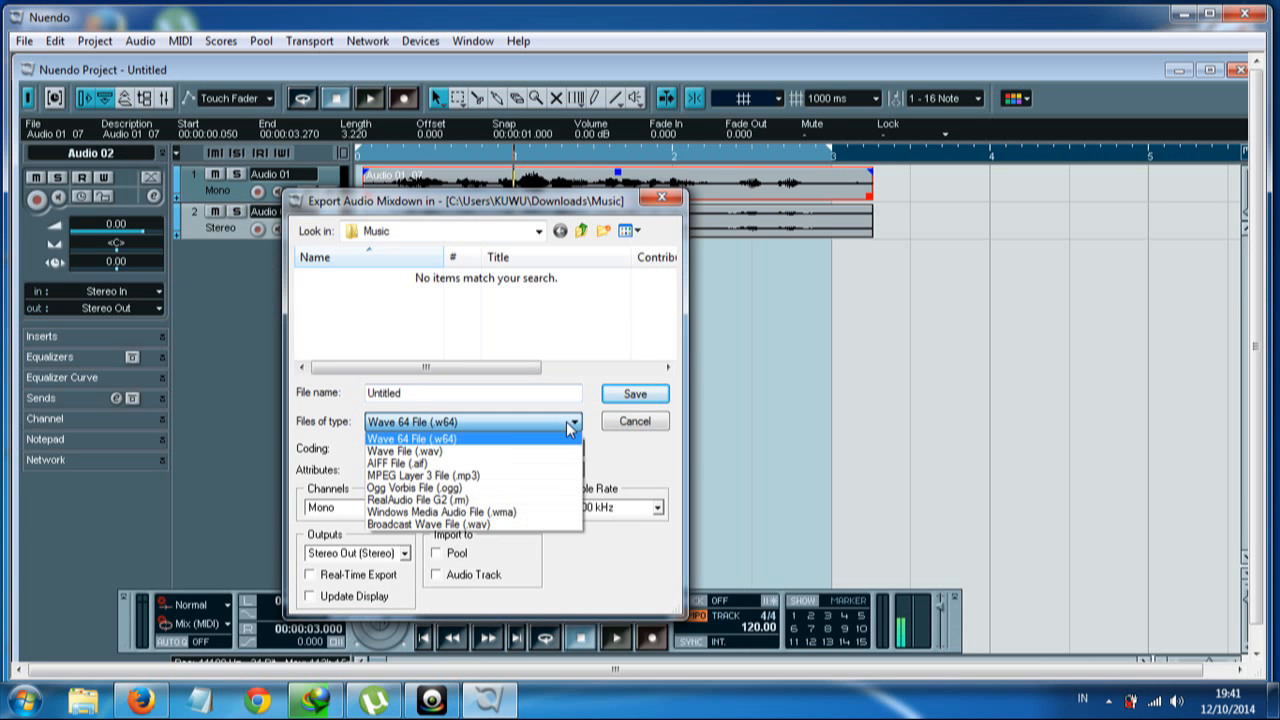
{"action": "left_click", "coordinate": [423, 476]}
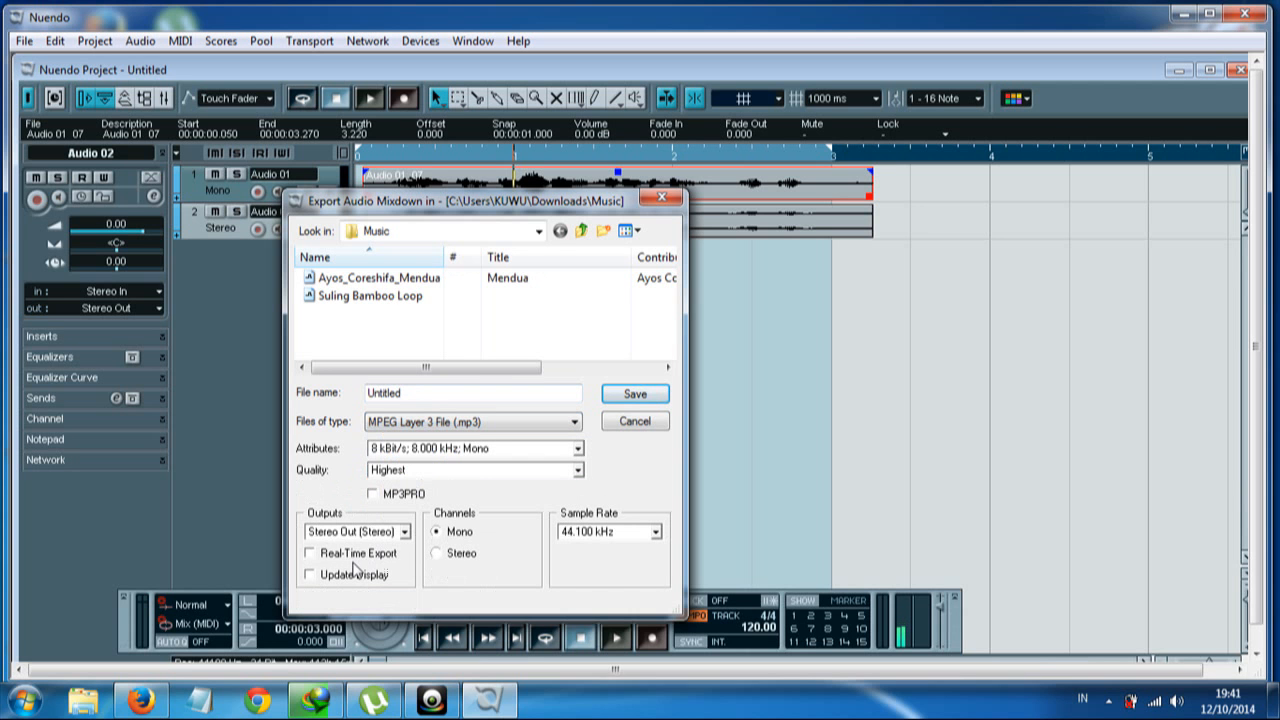
{"action": "left_click", "coordinate": [403, 532]}
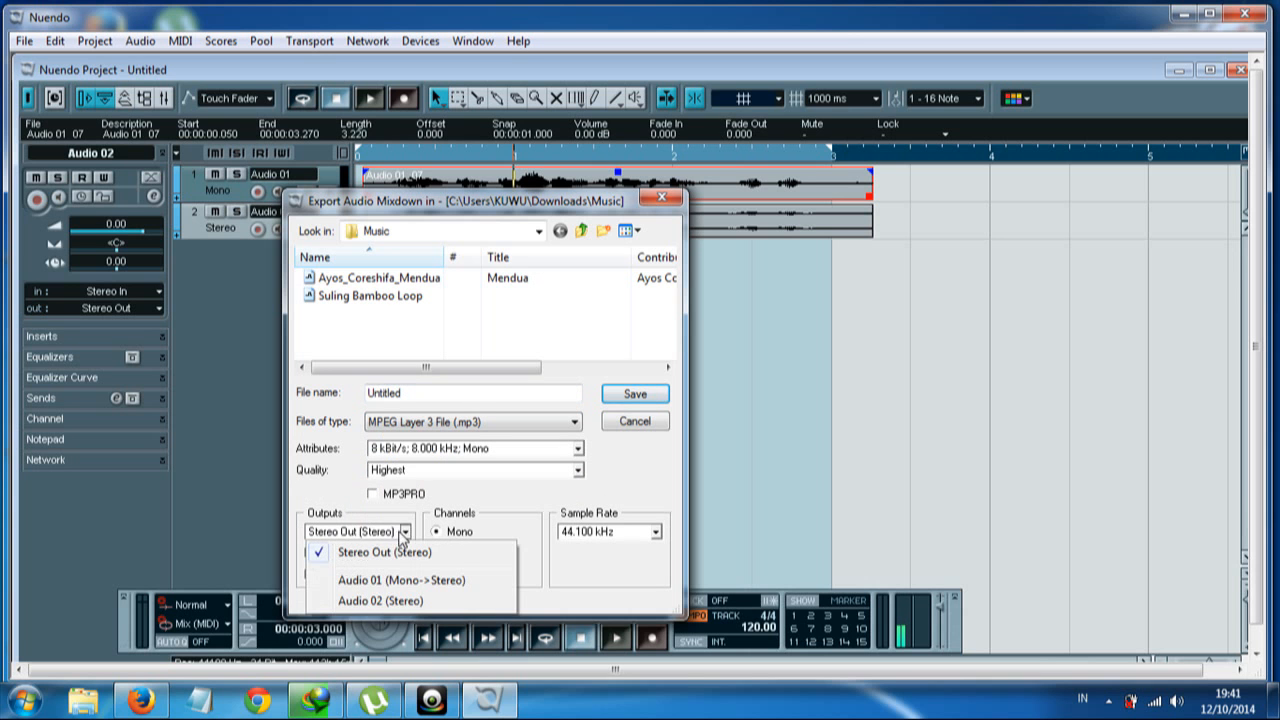
{"action": "left_click", "coordinate": [405, 522]}
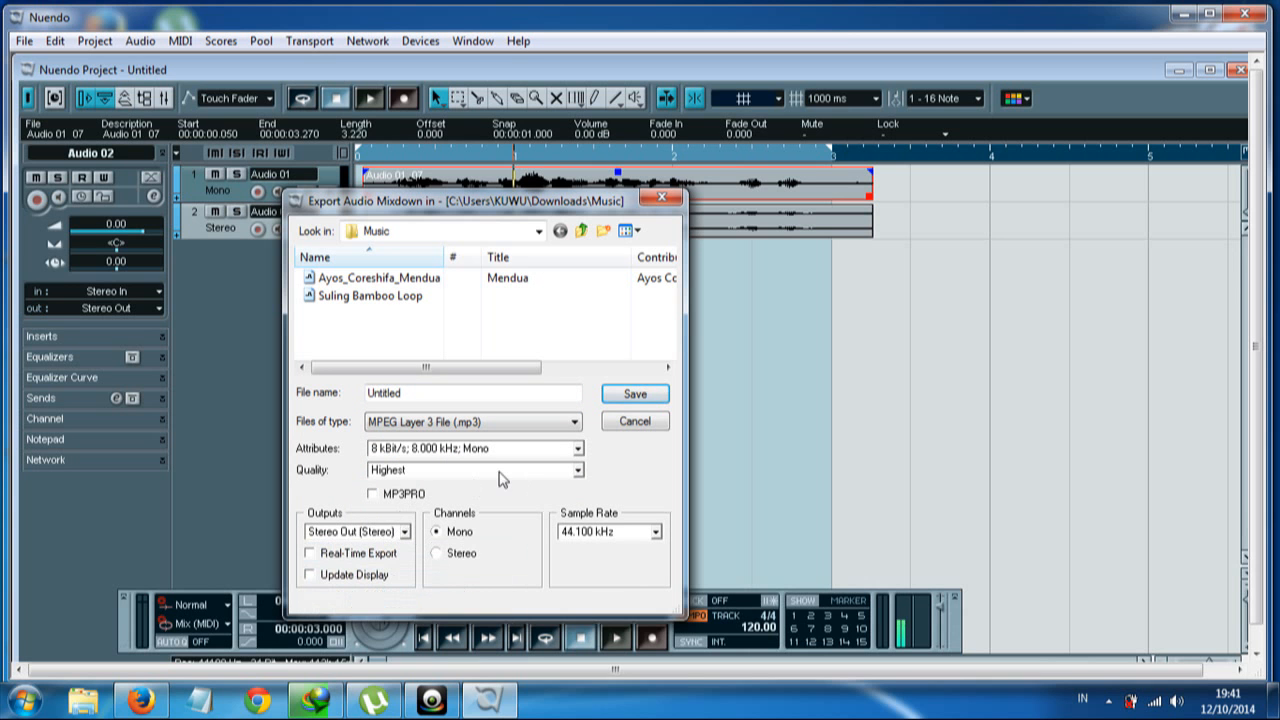
{"action": "left_click", "coordinate": [448, 556]}
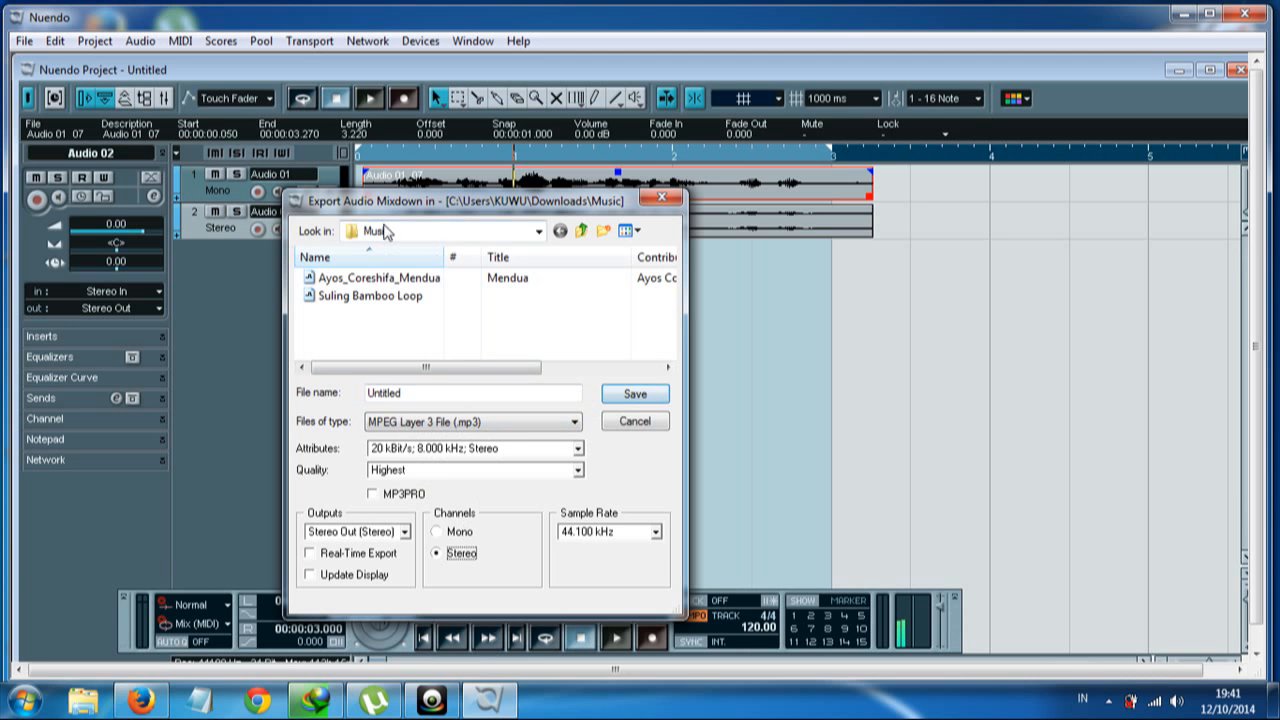
Choose the My Documents folder within the user's folder on Local Disk (C:) as the export location
{"action": "left_click", "coordinate": [538, 231]}
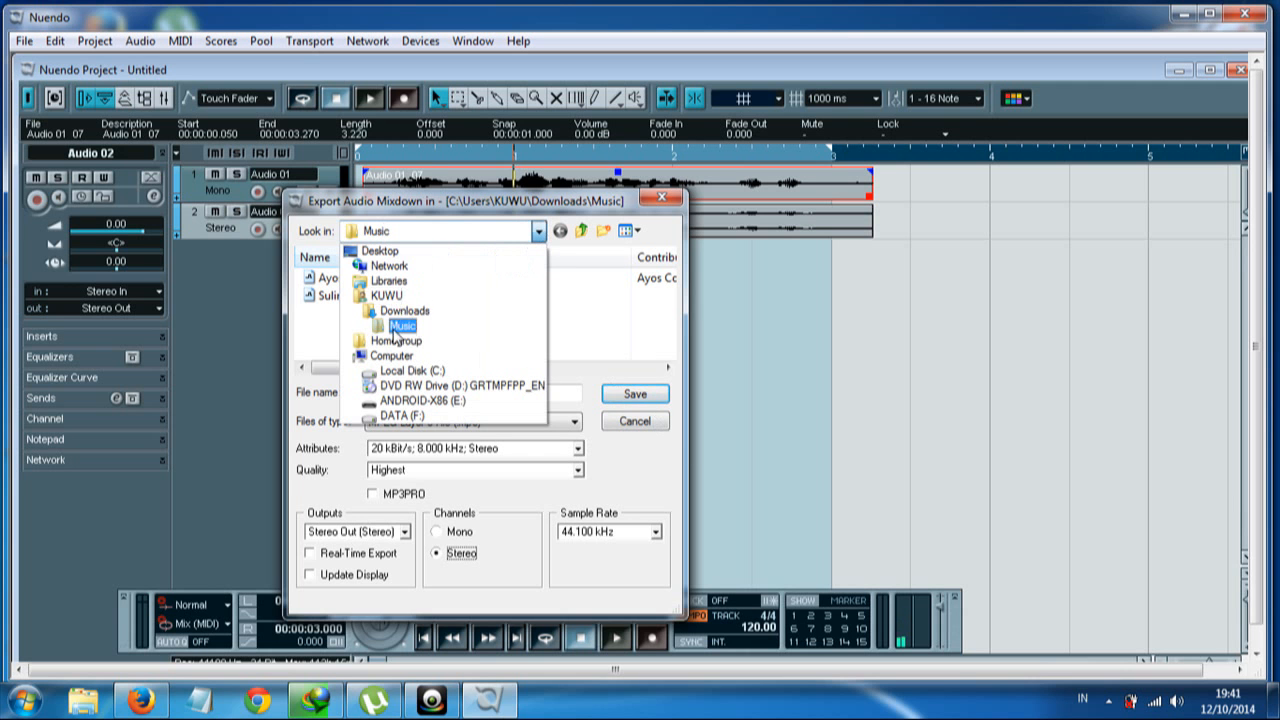
{"action": "left_click", "coordinate": [393, 356]}
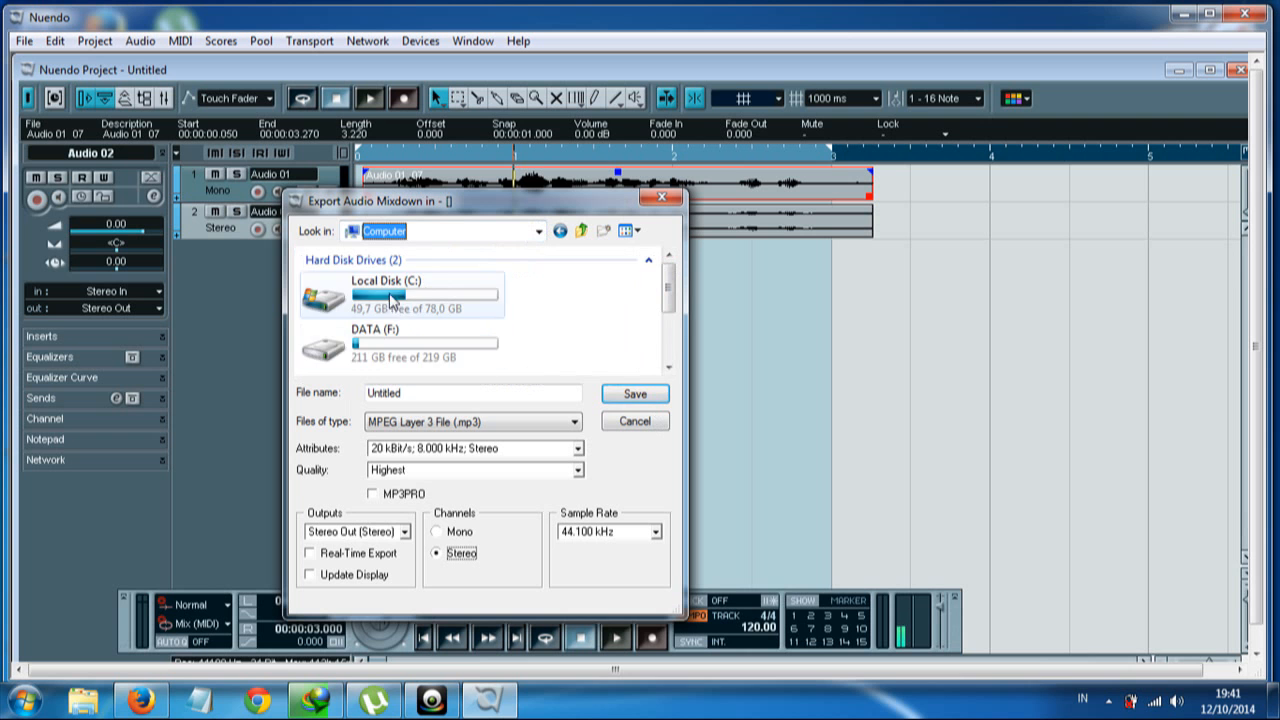
{"action": "double_click", "coordinate": [391, 300]}
{"action": "scroll", "coordinate": [378, 325], "scroll_direction": "down", "scroll_amount": 1}
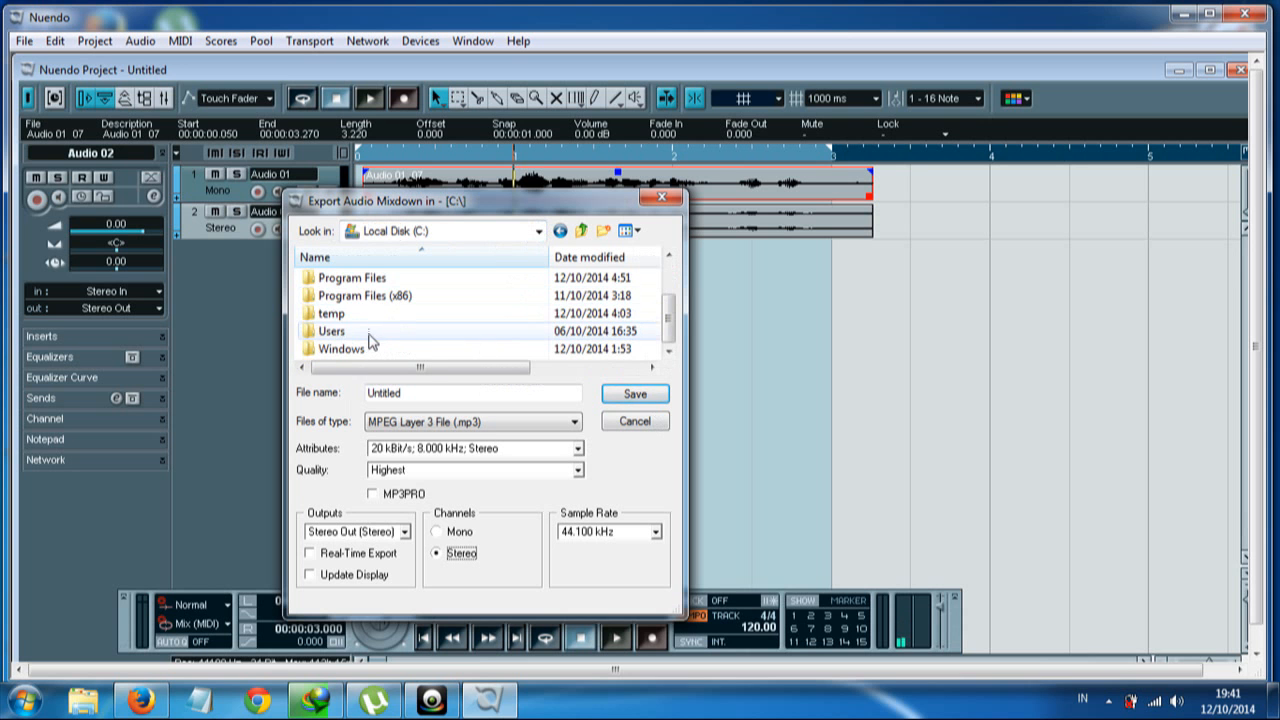
{"action": "double_click", "coordinate": [369, 336]}
{"action": "double_click", "coordinate": [357, 277]}
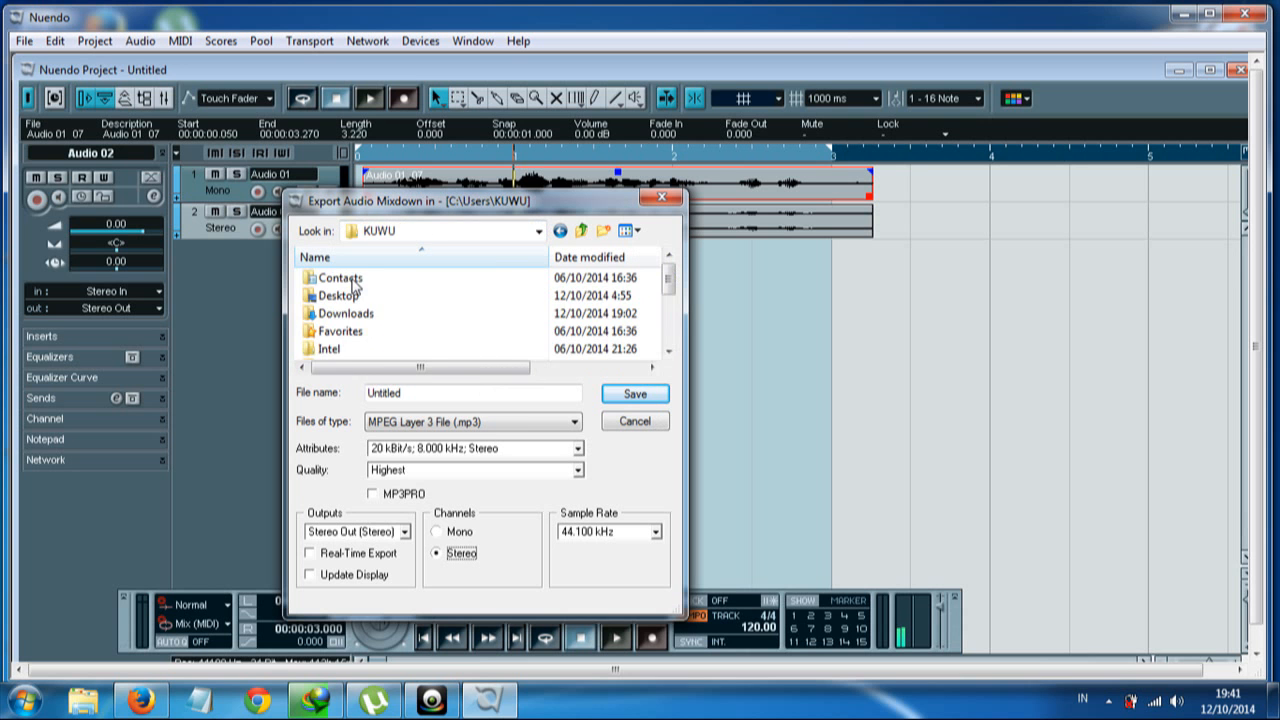
{"action": "scroll", "coordinate": [360, 330], "scroll_direction": "down", "scroll_amount": 2}
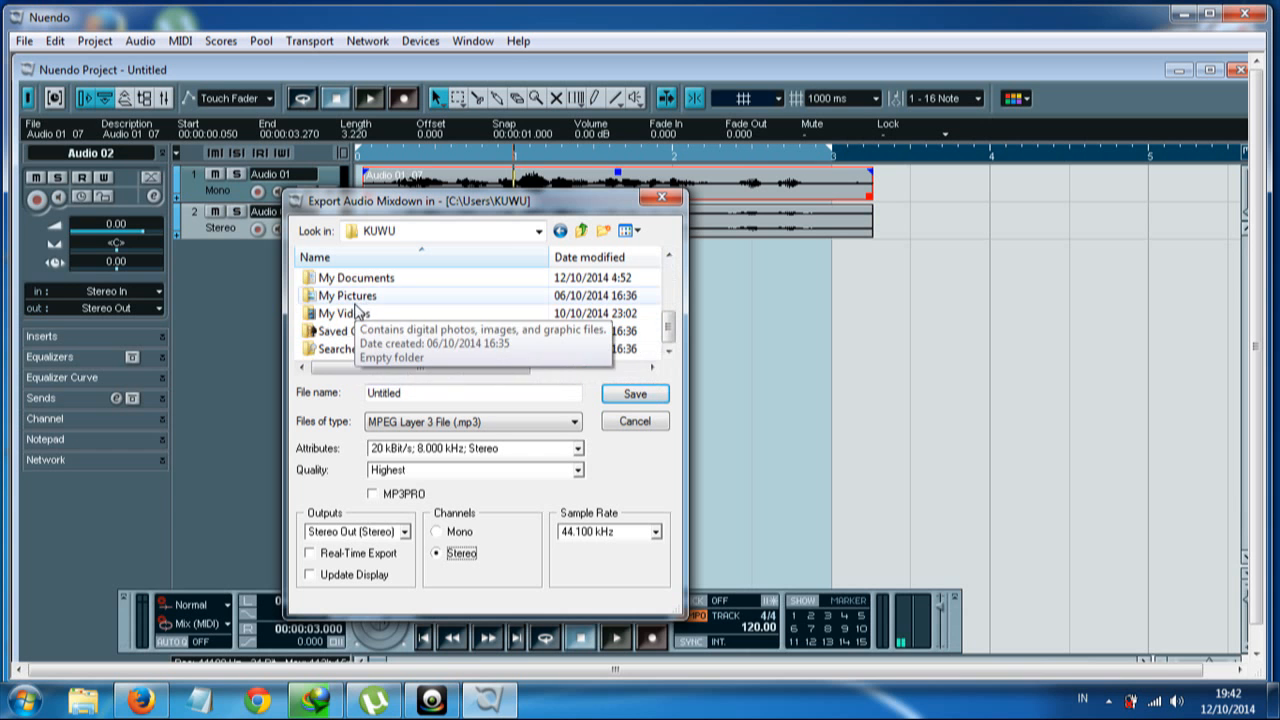
{"action": "double_click", "coordinate": [348, 278]}
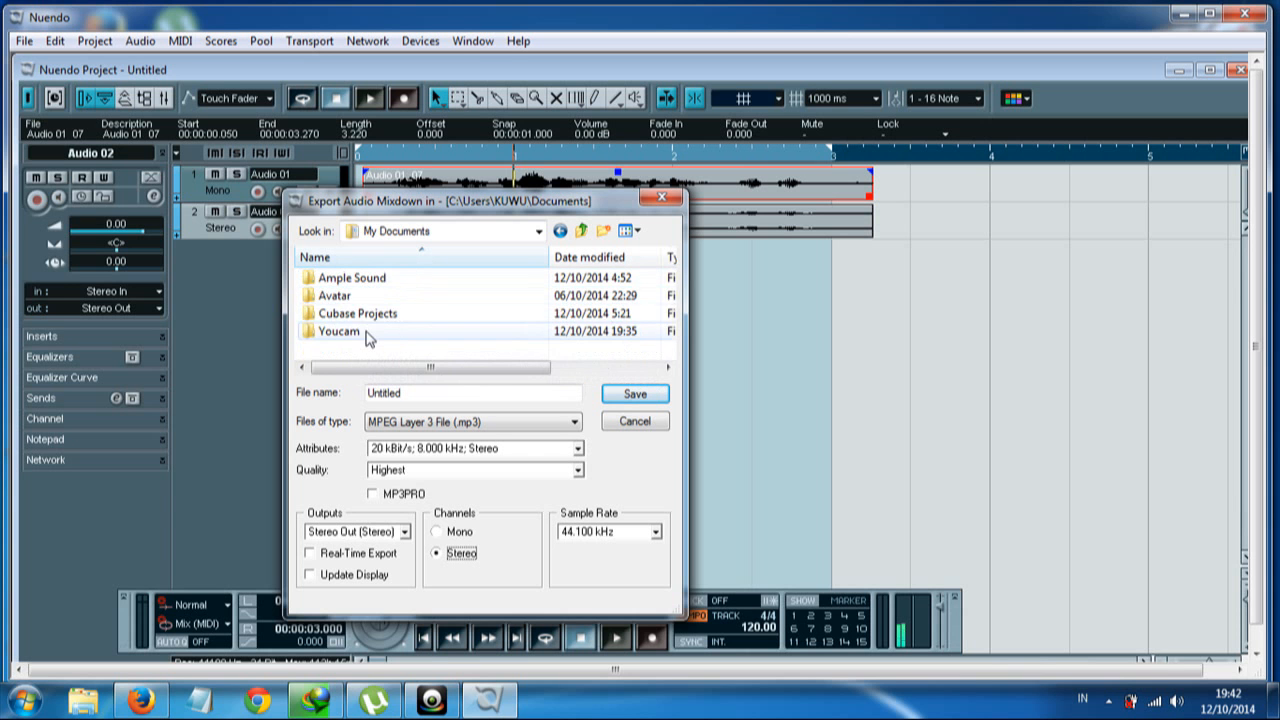
{"action": "scroll", "coordinate": [366, 339], "scroll_direction": "right", "scroll_amount": 2}
{"action": "scroll", "coordinate": [366, 339], "scroll_direction": "left", "scroll_amount": 2}
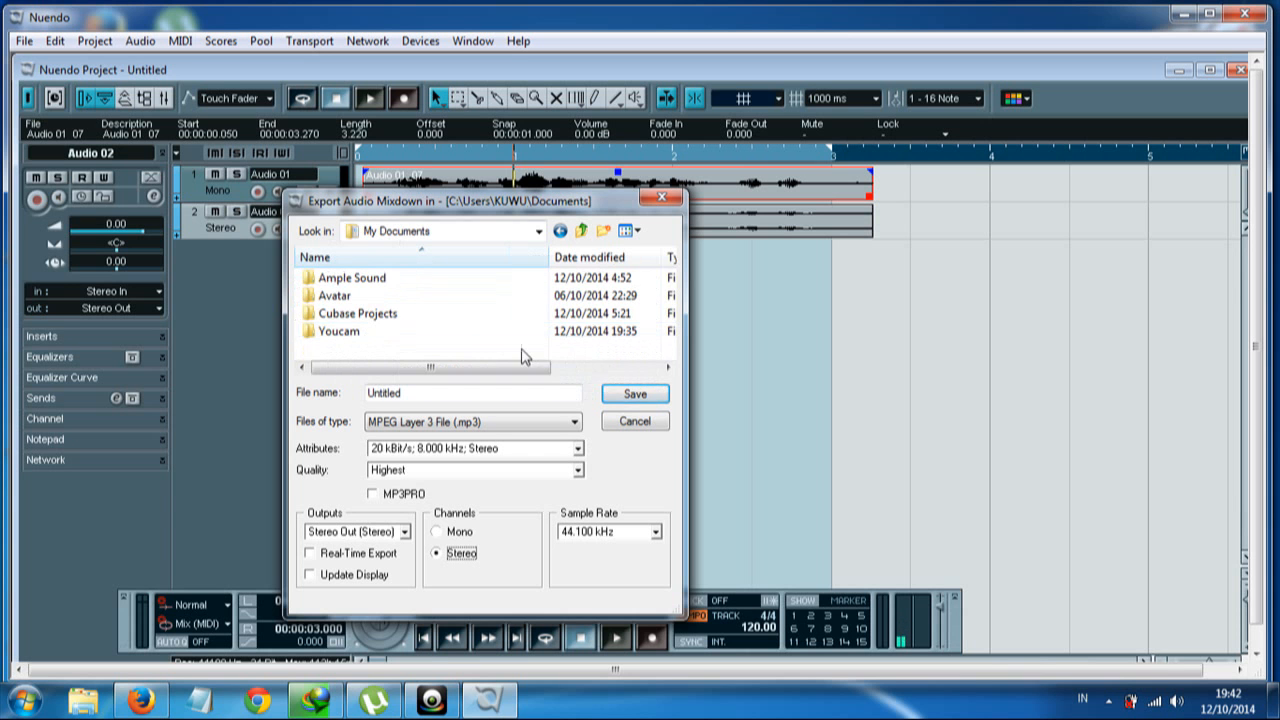
Save the mixdown as Untitled in My Documents and accept the default ID3 tag options
{"action": "left_click", "coordinate": [615, 395]}
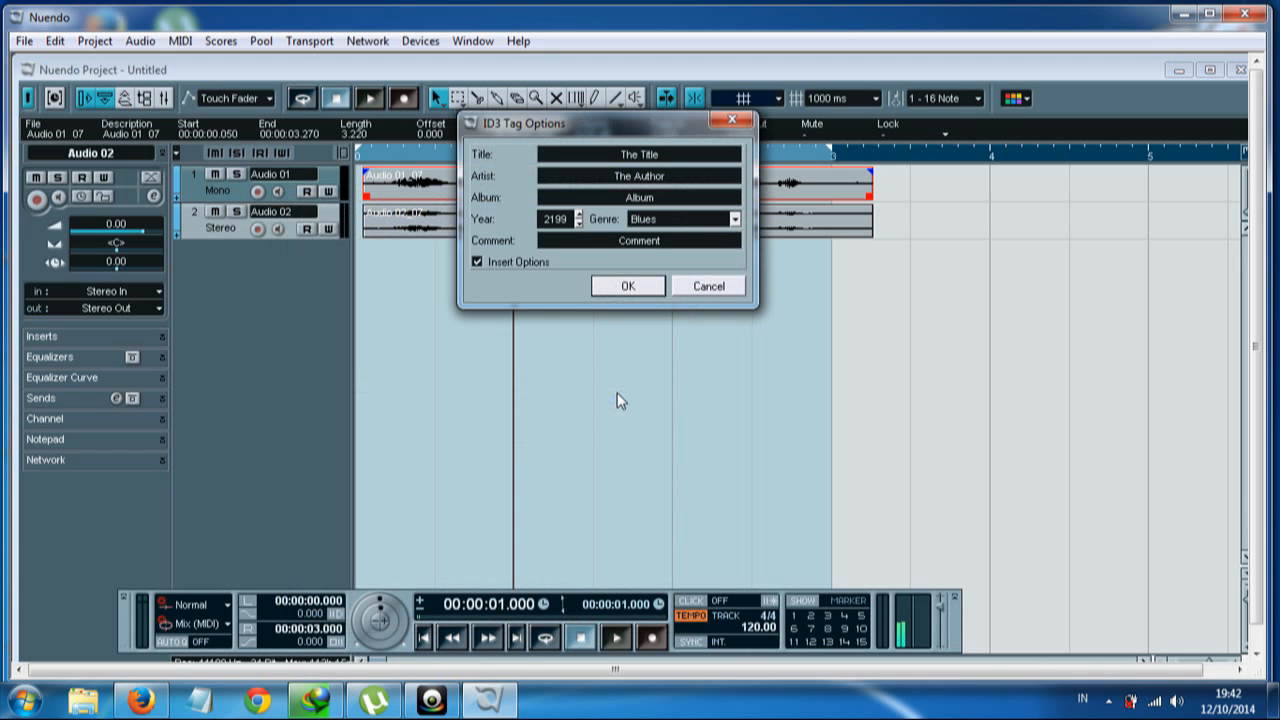
{"action": "left_click", "coordinate": [636, 160]}
{"action": "left_click", "coordinate": [628, 287]}
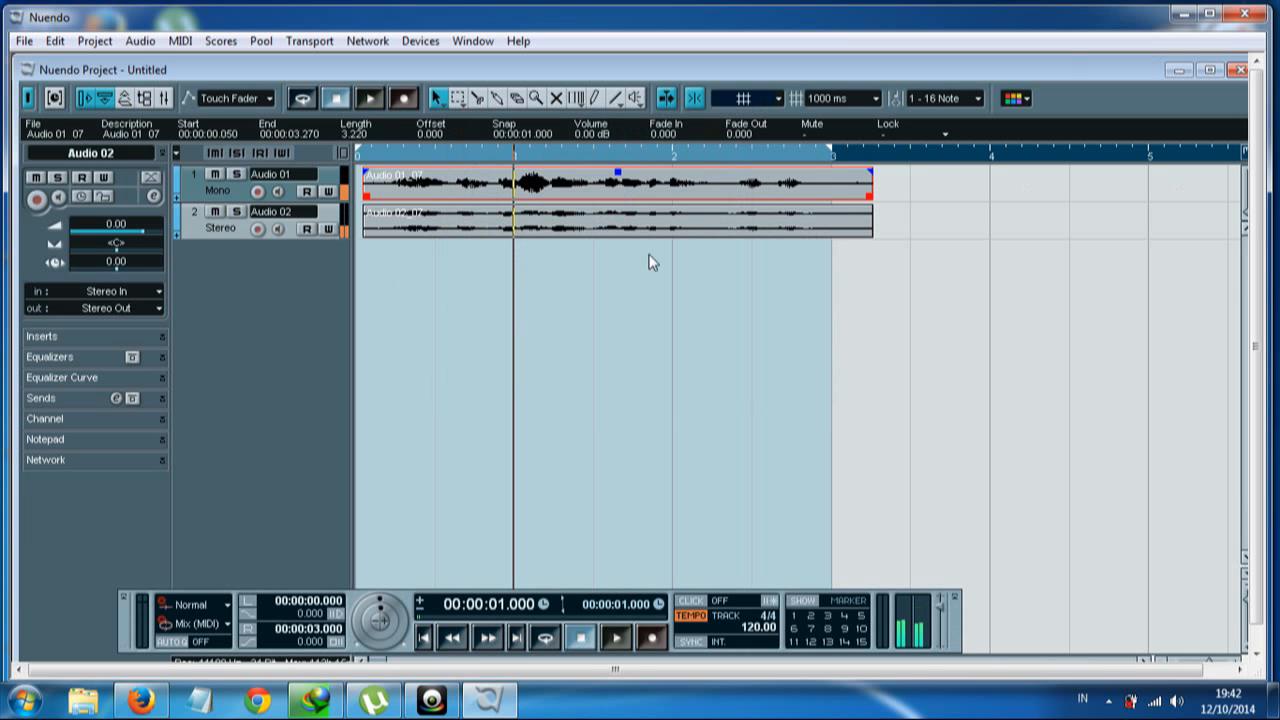
Close Nuendo without saving the project and delete the newly recorded files
{"action": "left_click", "coordinate": [1245, 16]}
{"action": "left_click", "coordinate": [641, 358]}
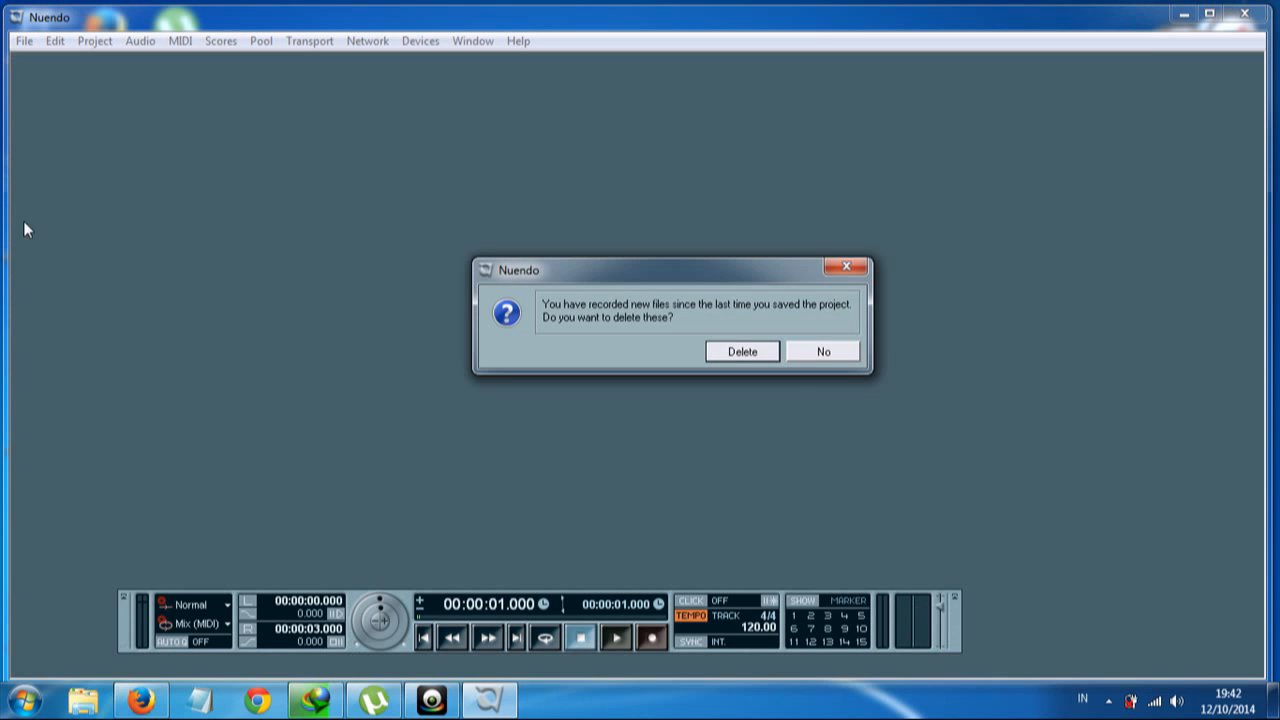
{"action": "left_click", "coordinate": [742, 351]}
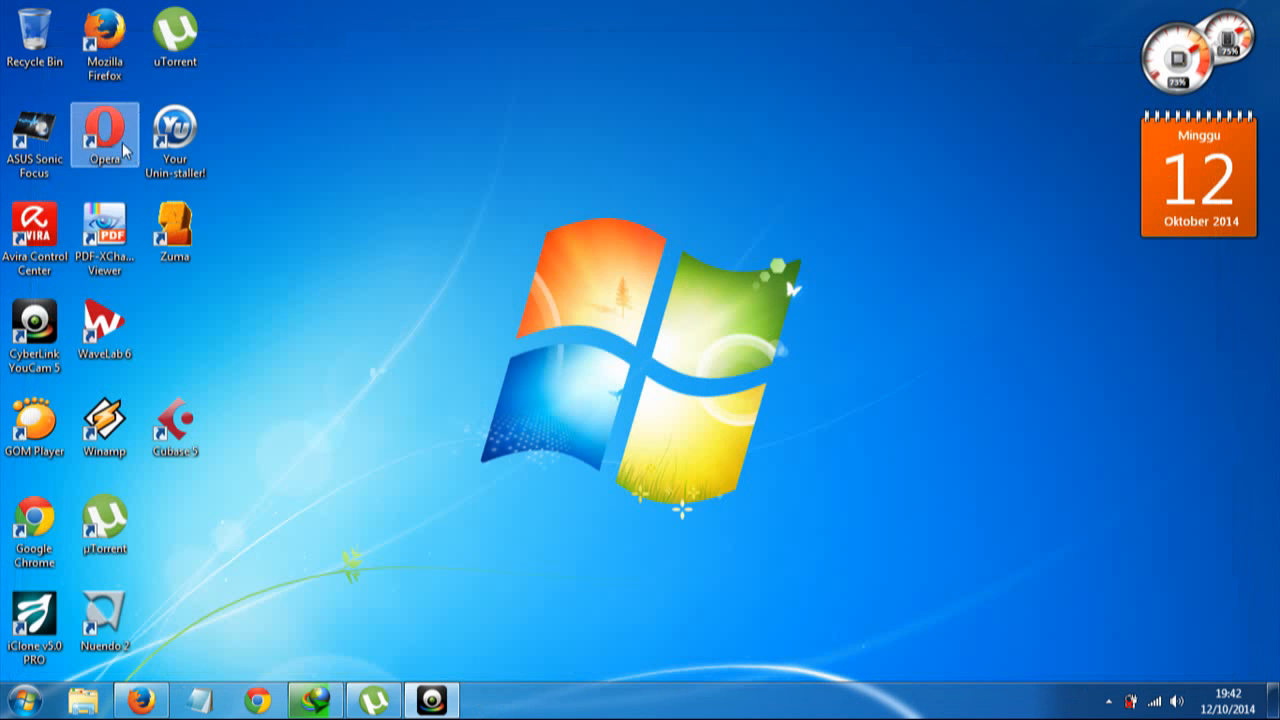
Switch to Windows Explorer, play the exported Untitled MP3 from the Documents library in Winamp, and close the player
{"action": "left_click", "coordinate": [83, 700]}
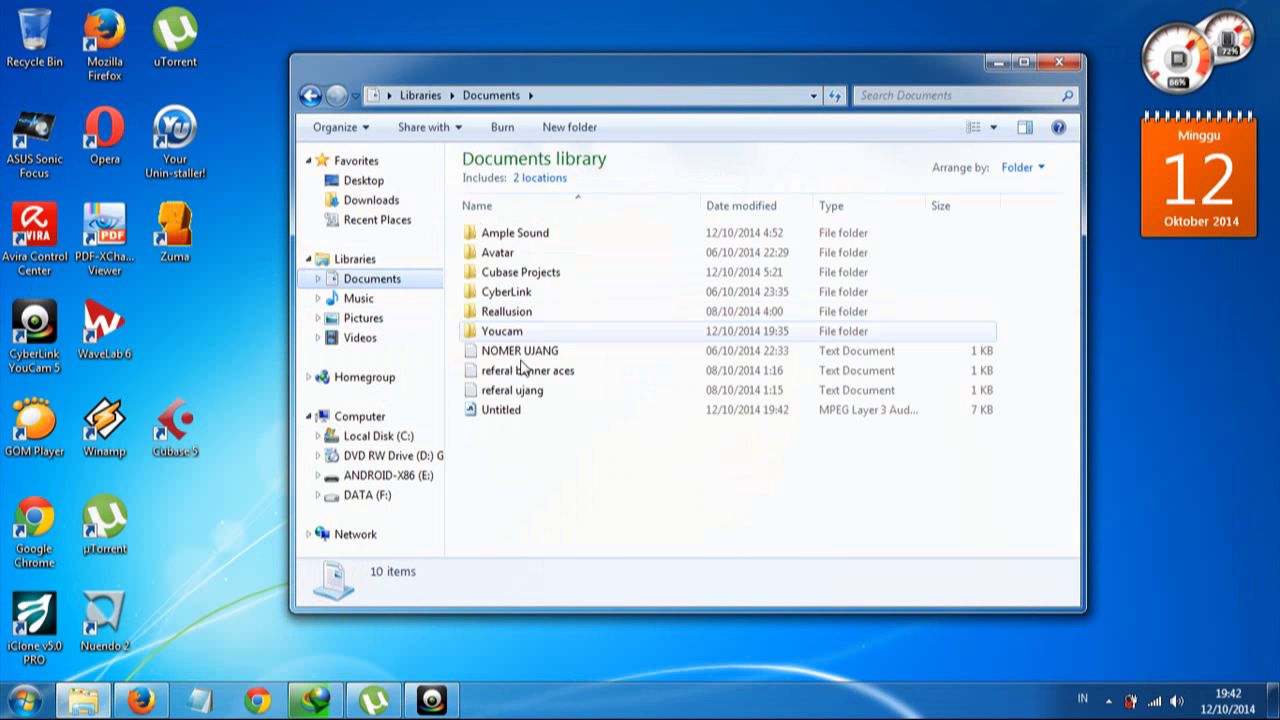
{"action": "double_click", "coordinate": [520, 411]}
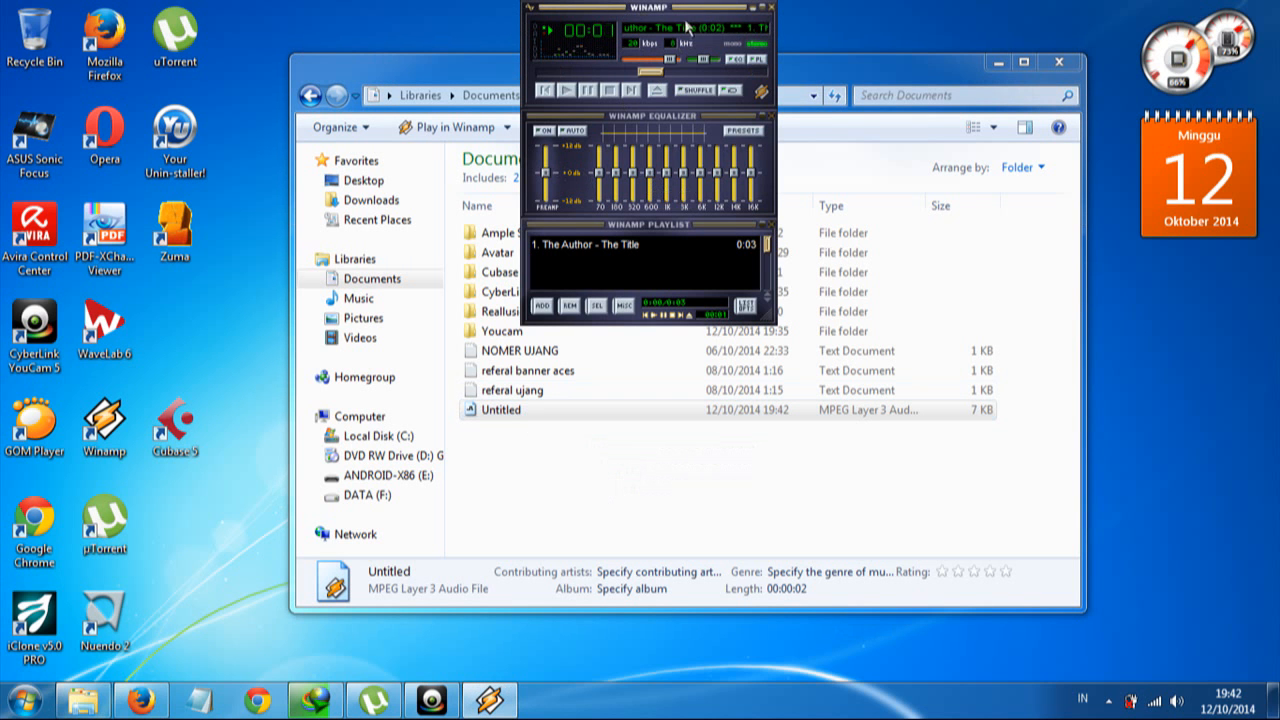
{"action": "left_click", "coordinate": [770, 8]}
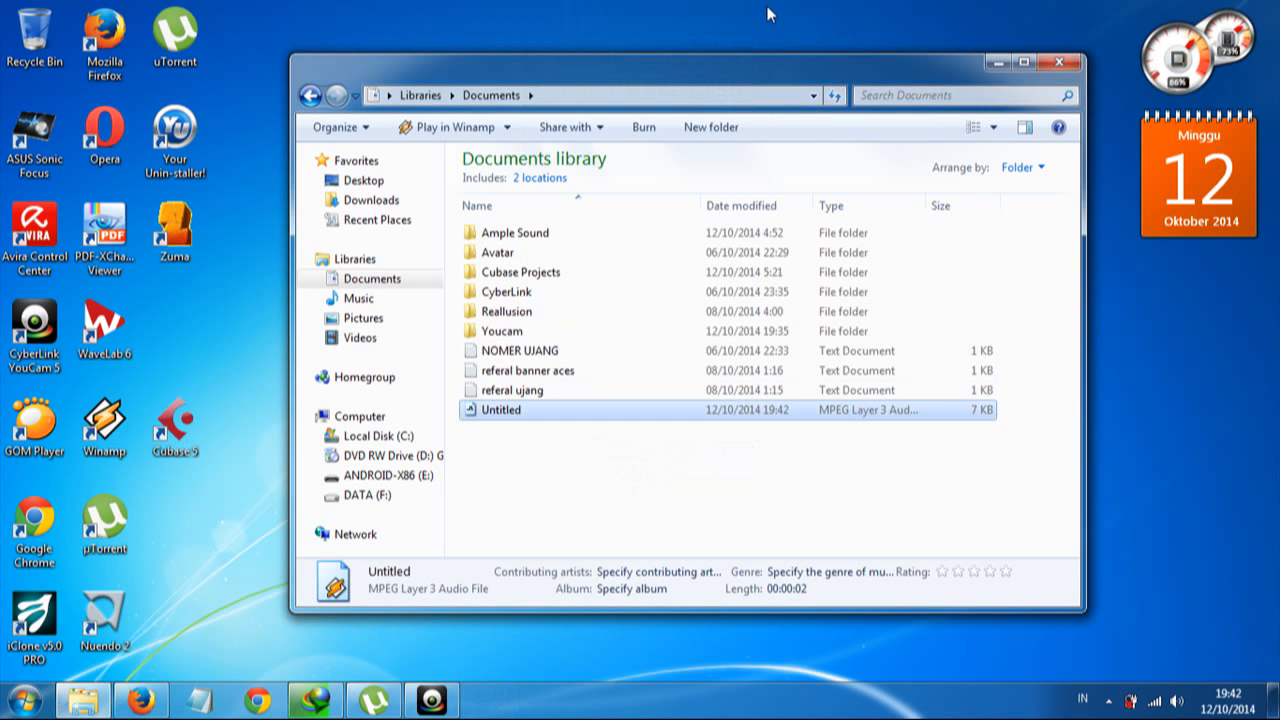